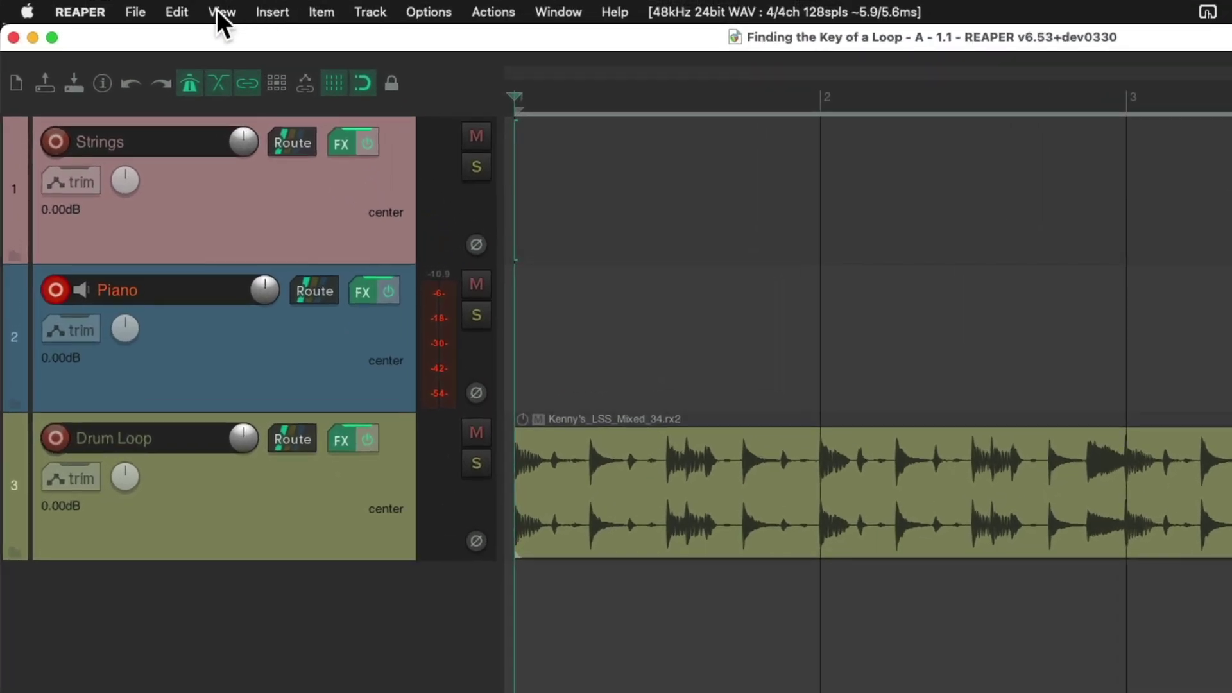
- Open the Media Explorer at Sound Library > Loops and preview ambient-trap-metro-boomin-x-21-savage-synth.wav
{"action": "left_click", "coordinate": [221, 13]}
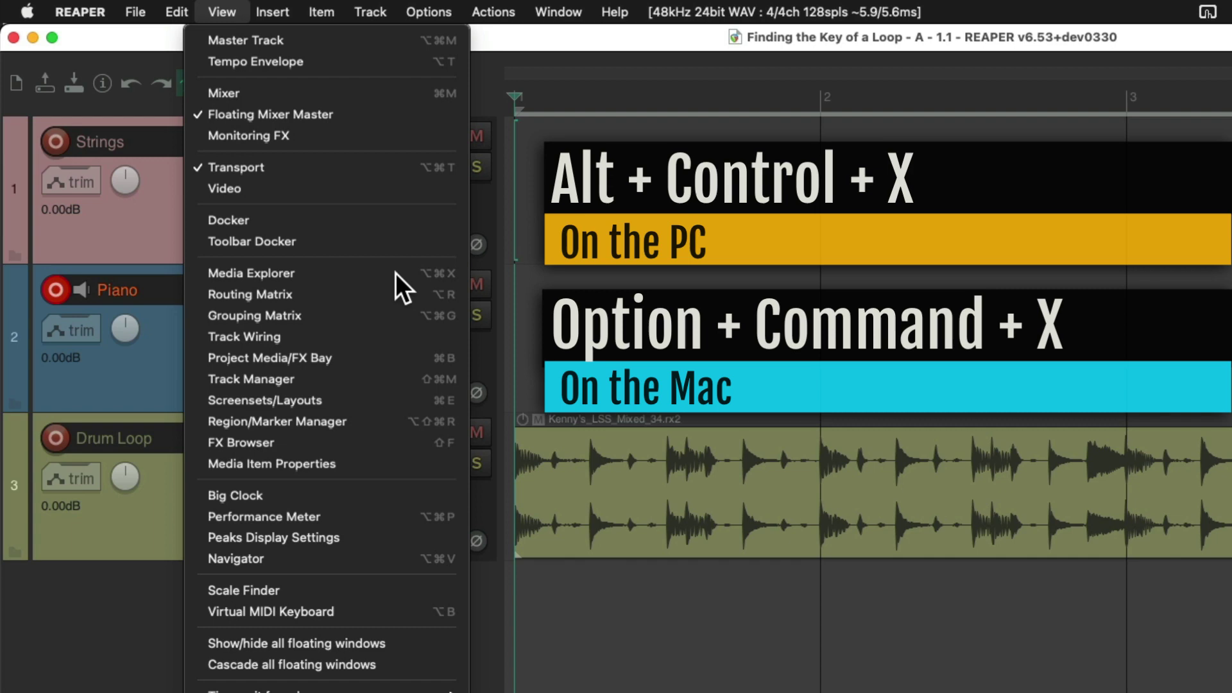
{"action": "left_click", "coordinate": [395, 272]}
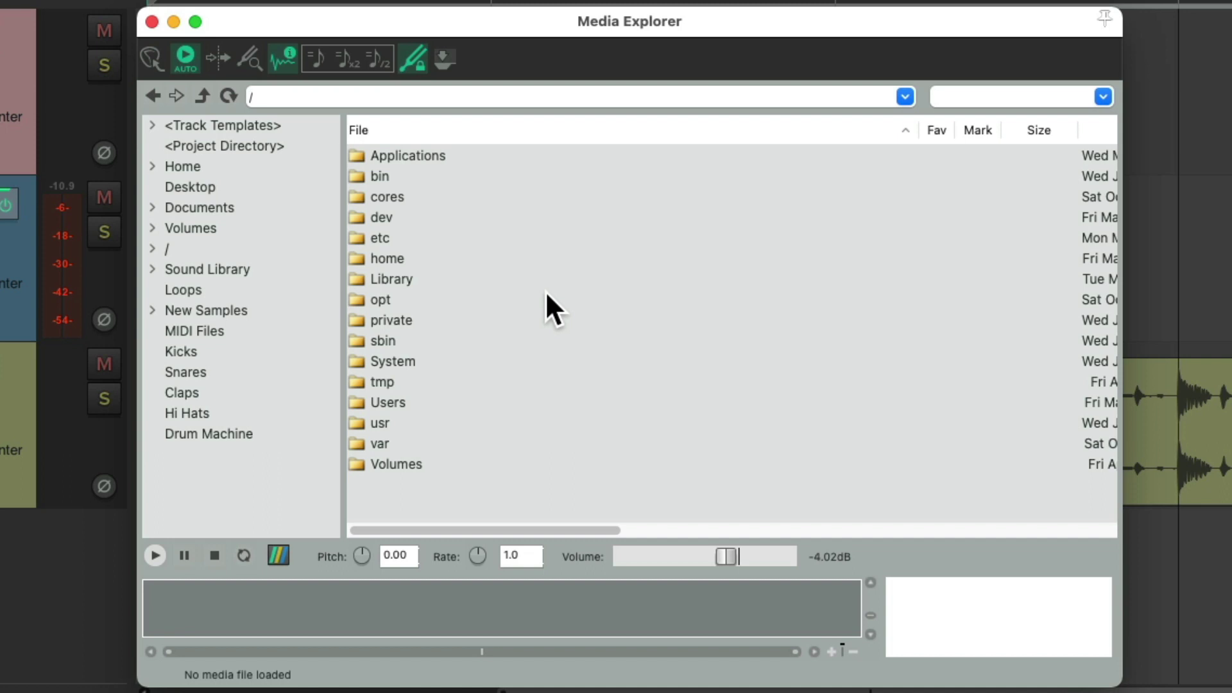
{"action": "left_click", "coordinate": [304, 269]}
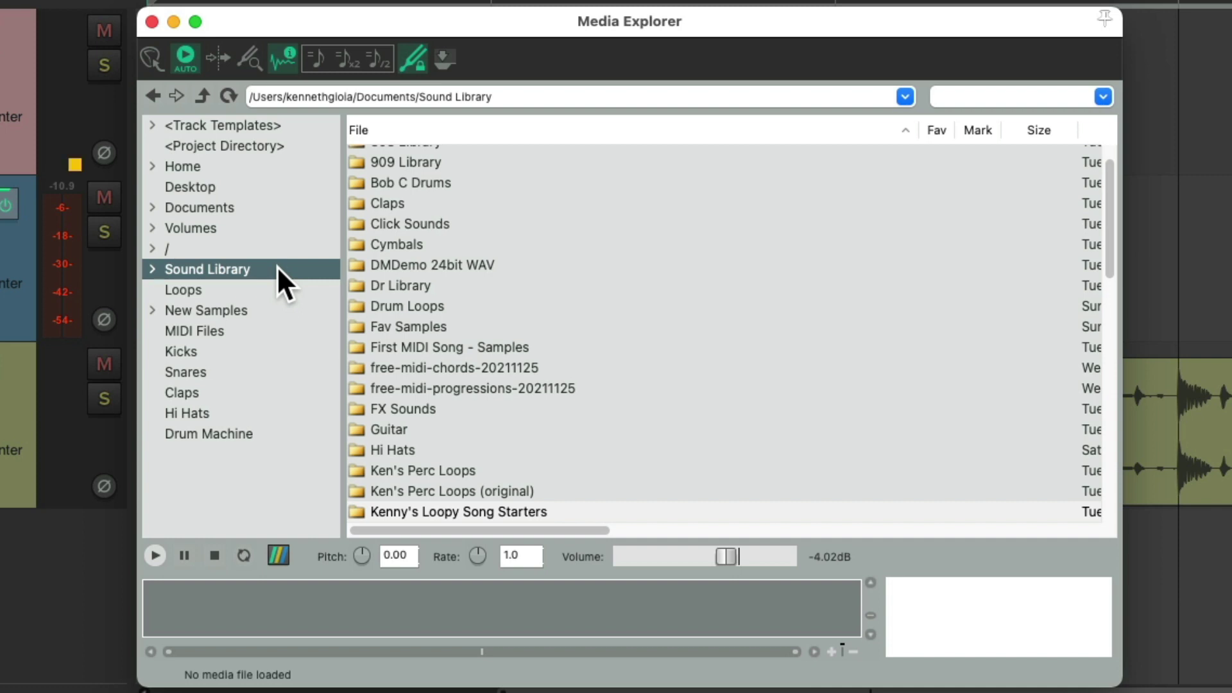
{"action": "left_click", "coordinate": [275, 294]}
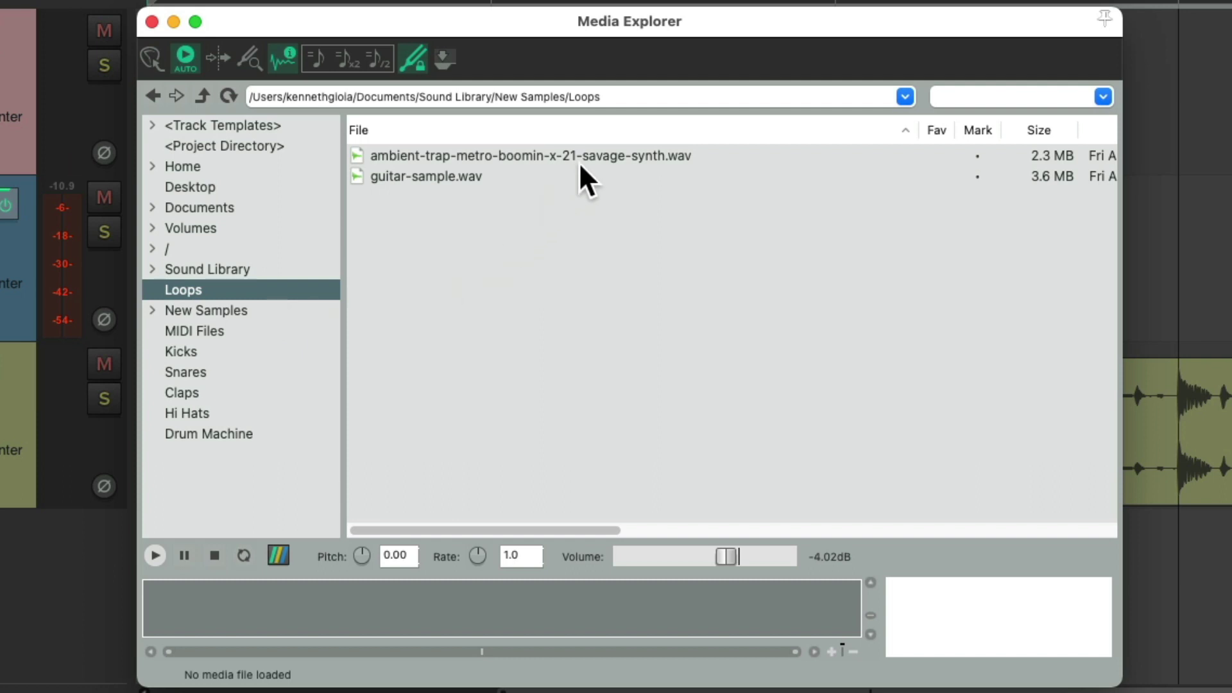
{"action": "left_click", "coordinate": [594, 155]}
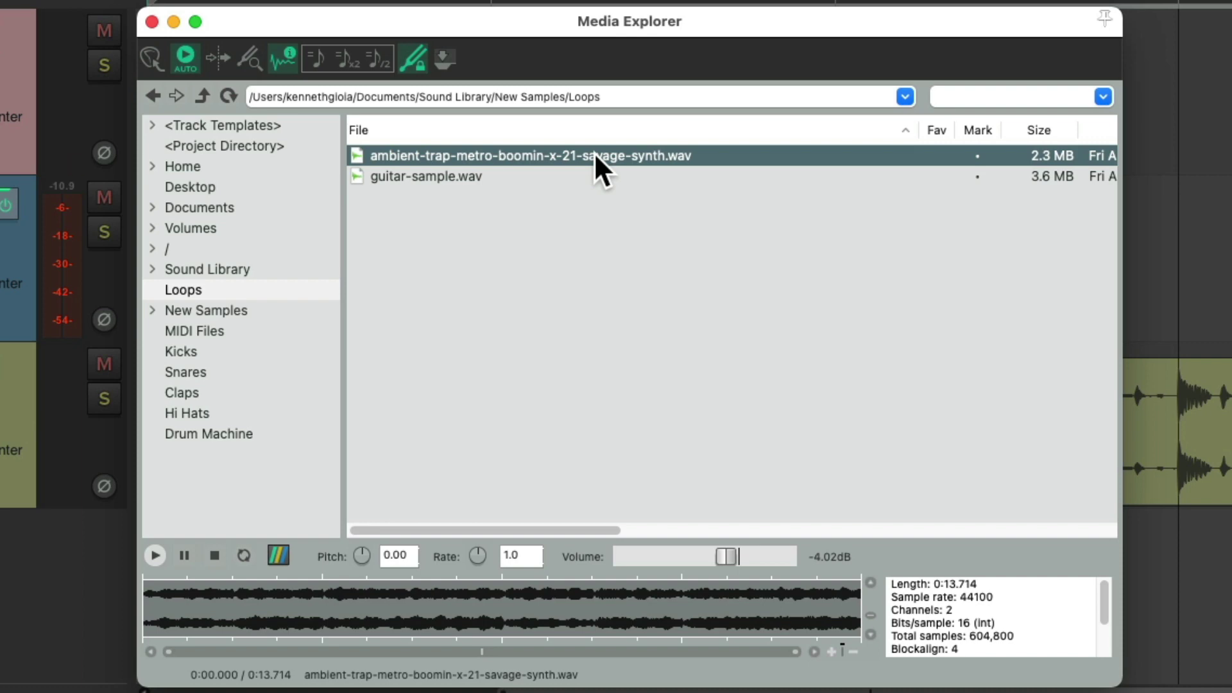
- Enable pitch detection for previews in the Media Explorer's options
{"action": "right_click", "coordinate": [920, 104]}
{"action": "mouse_move", "coordinate": [930, 402]}
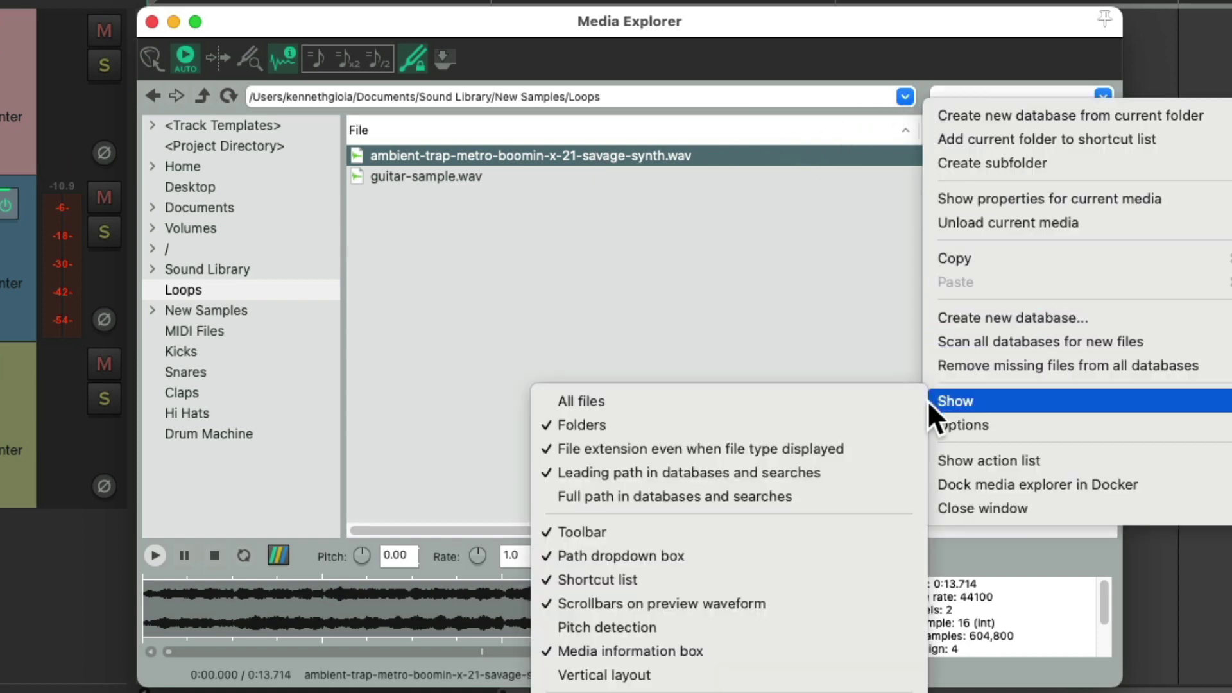
{"action": "left_click", "coordinate": [749, 634]}
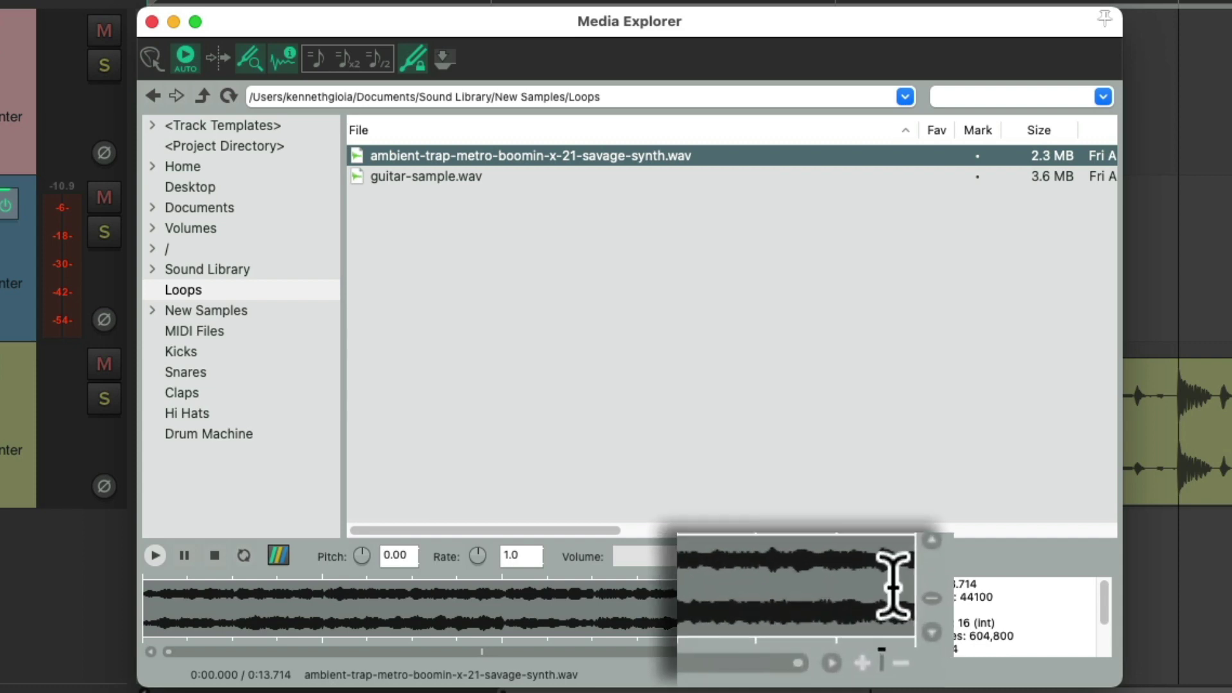
- Play the synth loop preview twice to hear its pitch
{"action": "key", "text": "space"}
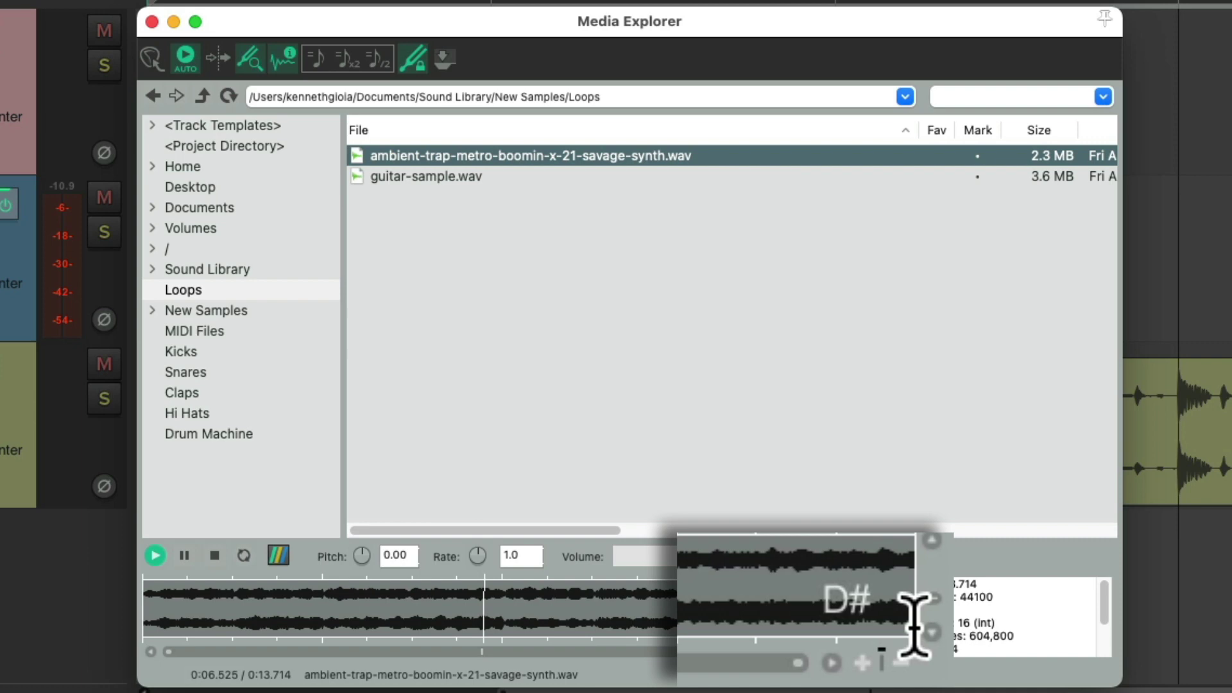
{"action": "key", "text": "space"}
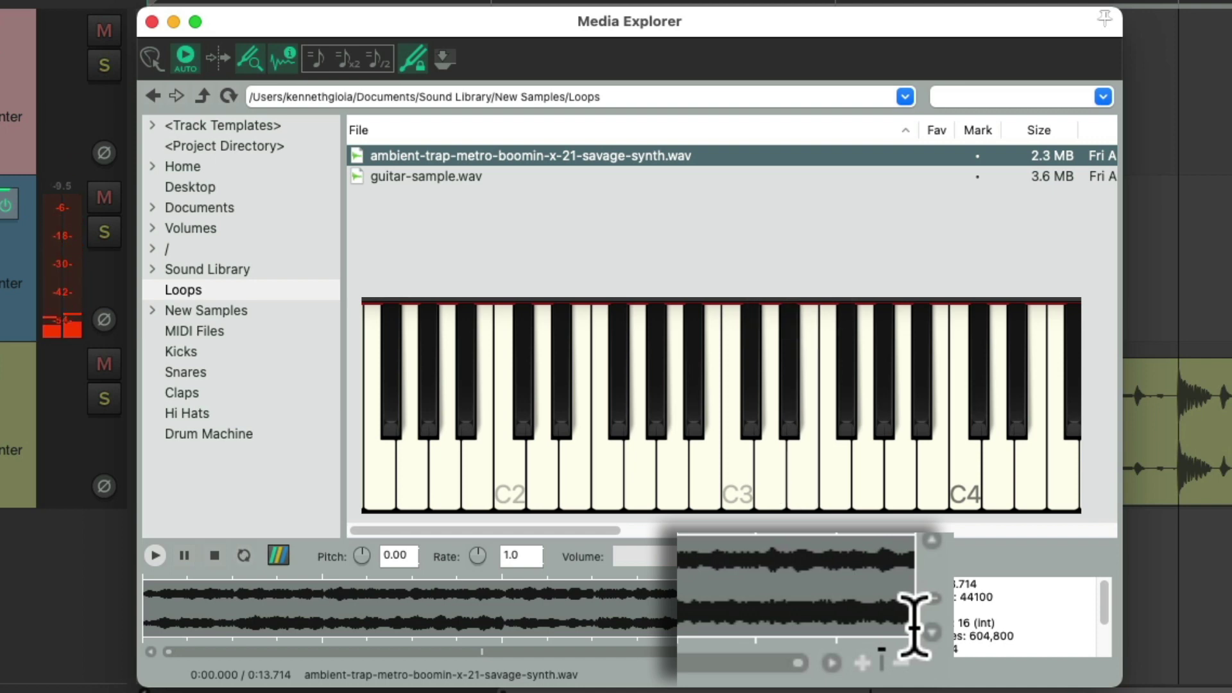
{"action": "key", "text": "space"}
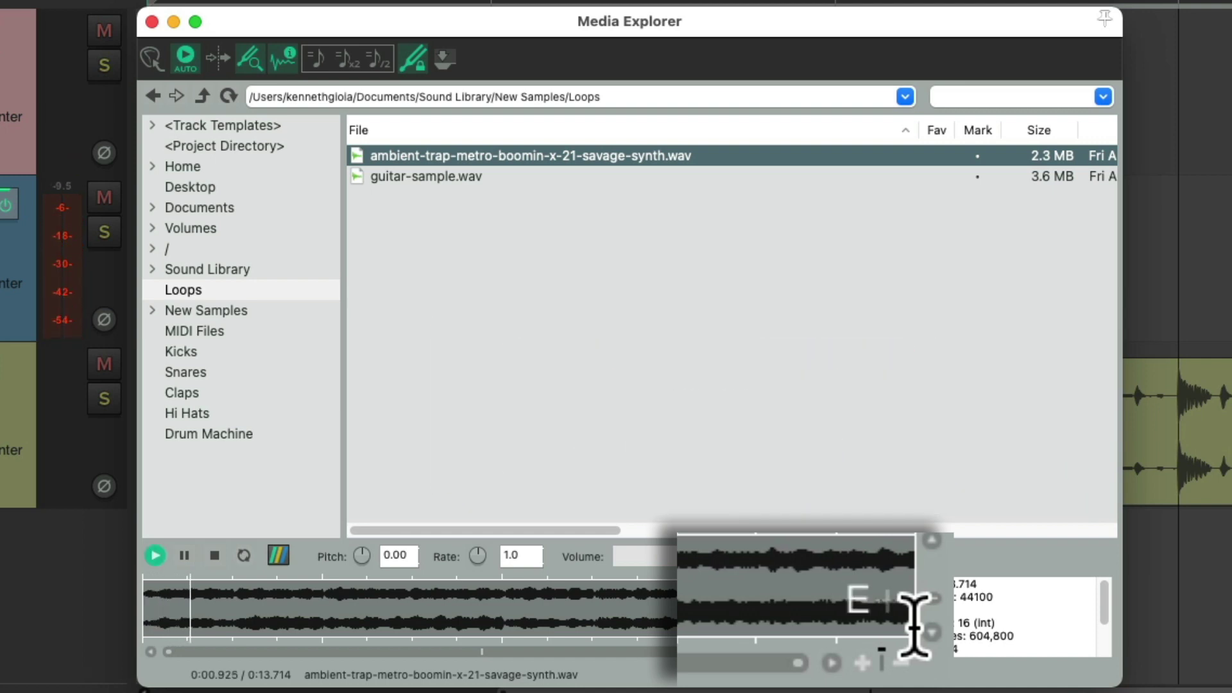
{"action": "key", "text": "space"}
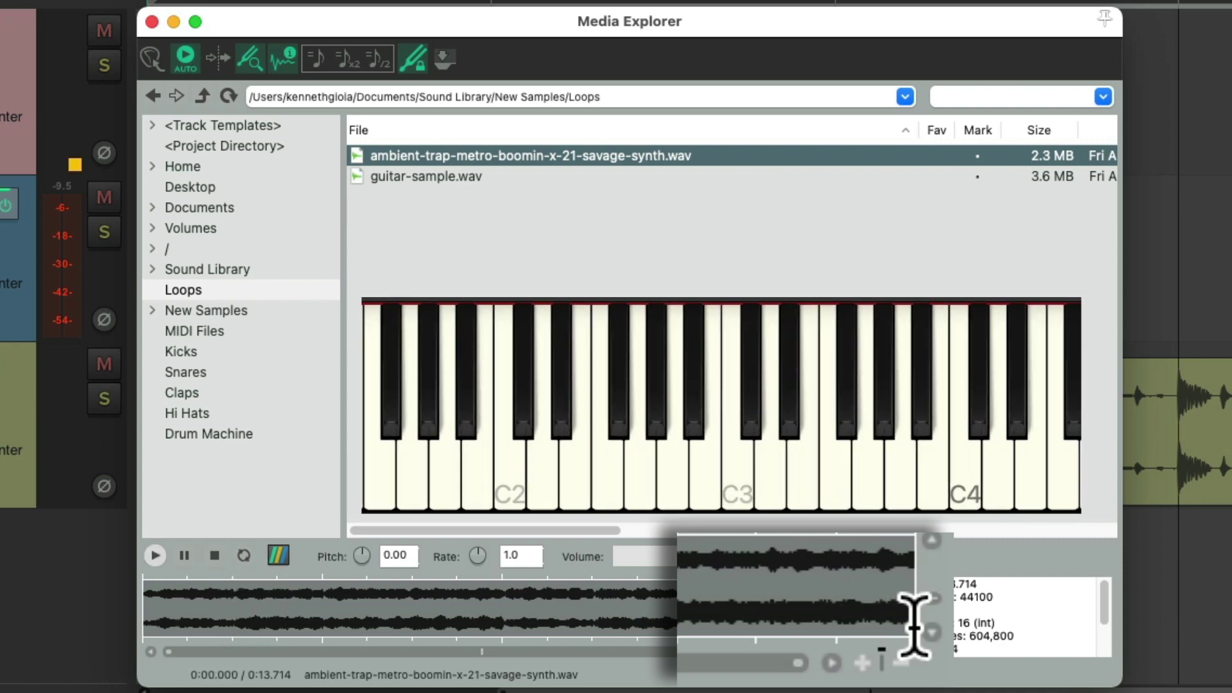
- Compare D#3 and E3 notes against the loop, settling on D# as its pitch
{"action": "key", "text": "d"}
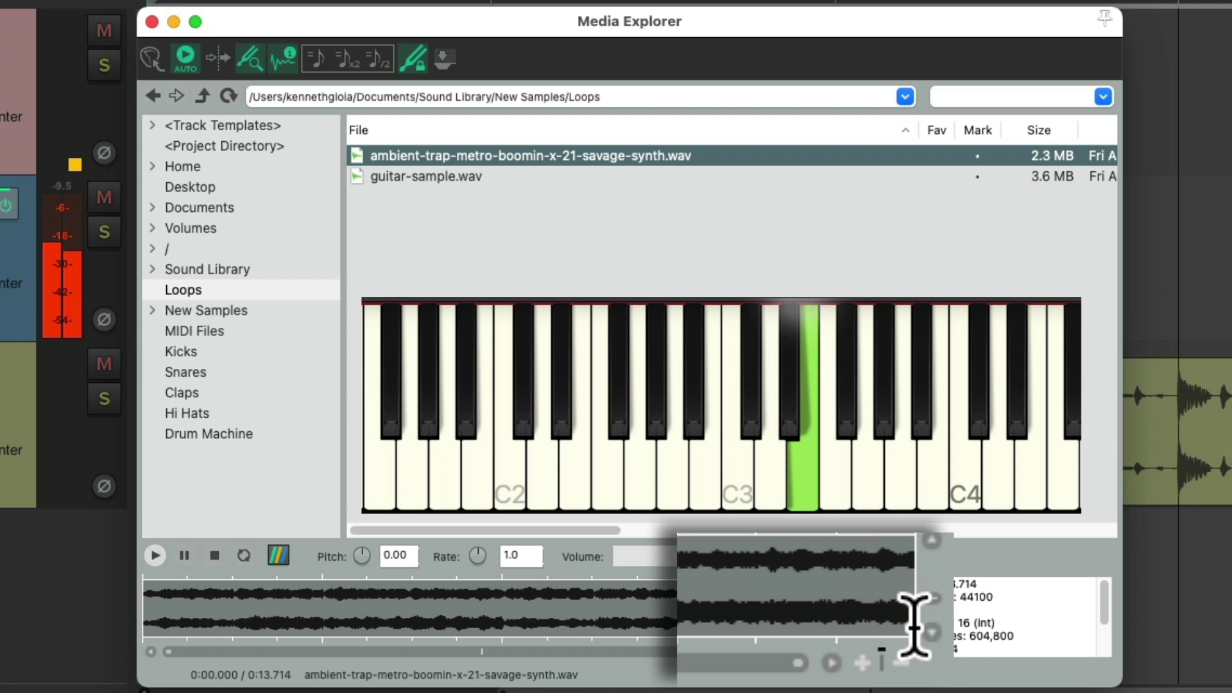
{"action": "key", "text": "c"}
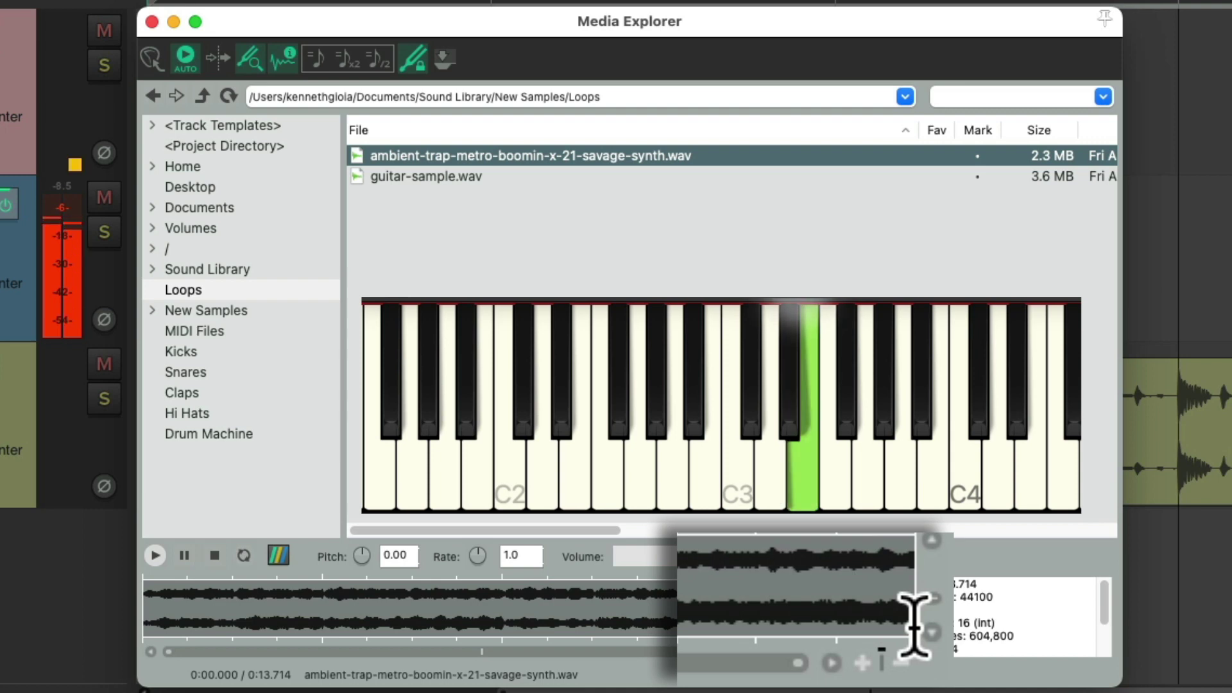
{"action": "key", "text": "d"}
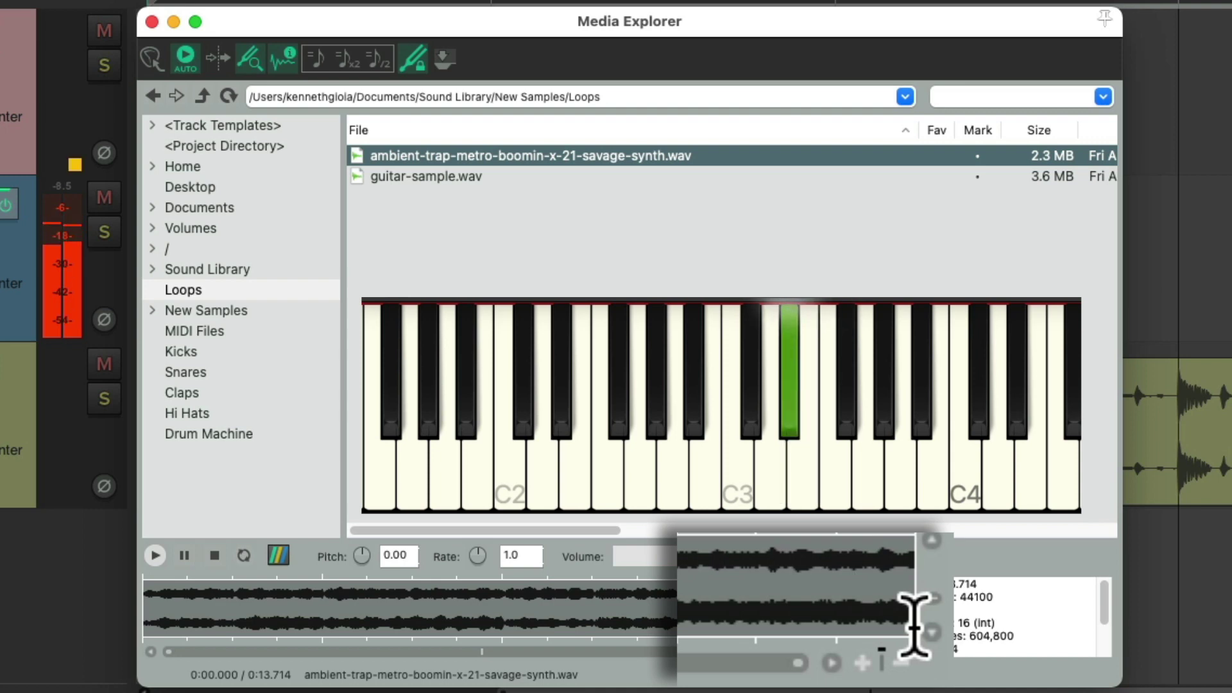
{"action": "key", "text": "e"}
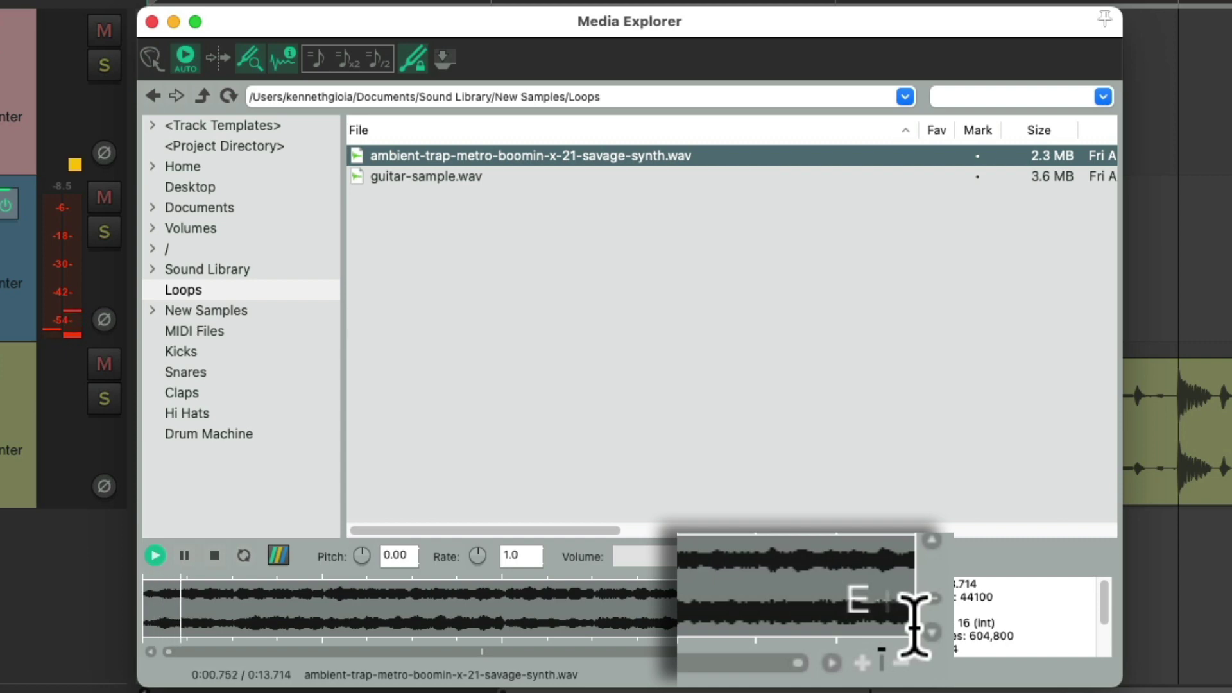
{"action": "key", "text": "d"}
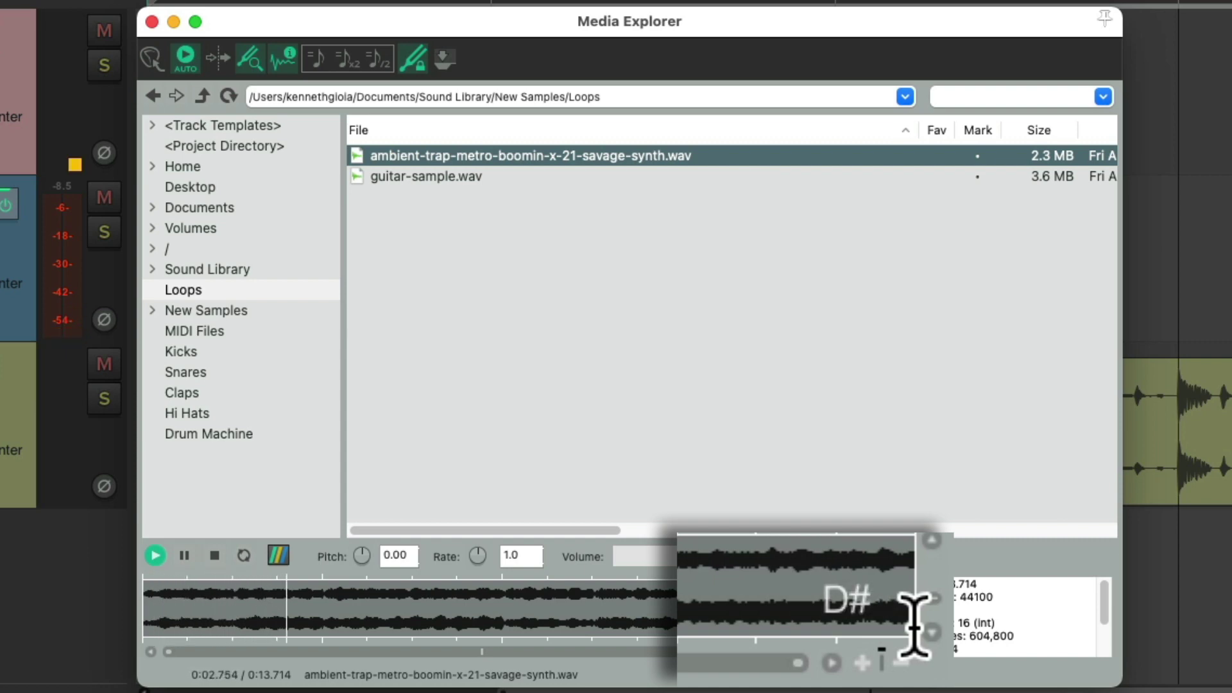
{"action": "key", "text": "e"}
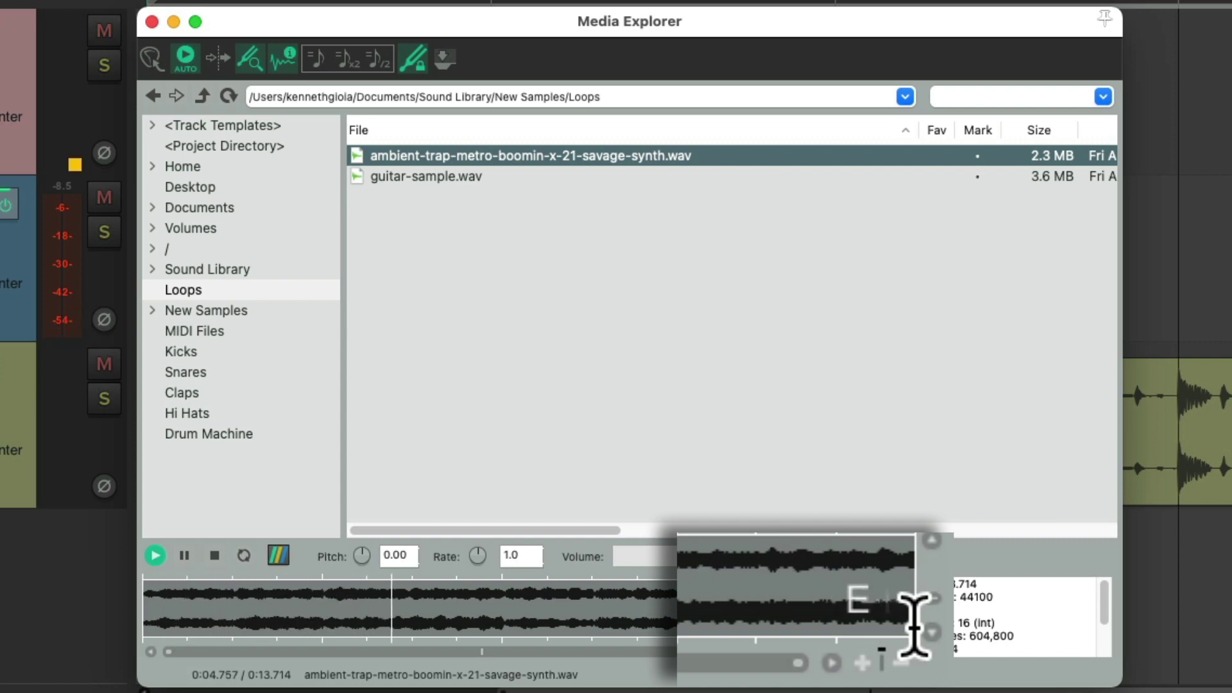
{"action": "key", "text": "d"}
{"action": "key", "text": "e"}
{"action": "key", "text": "d"}
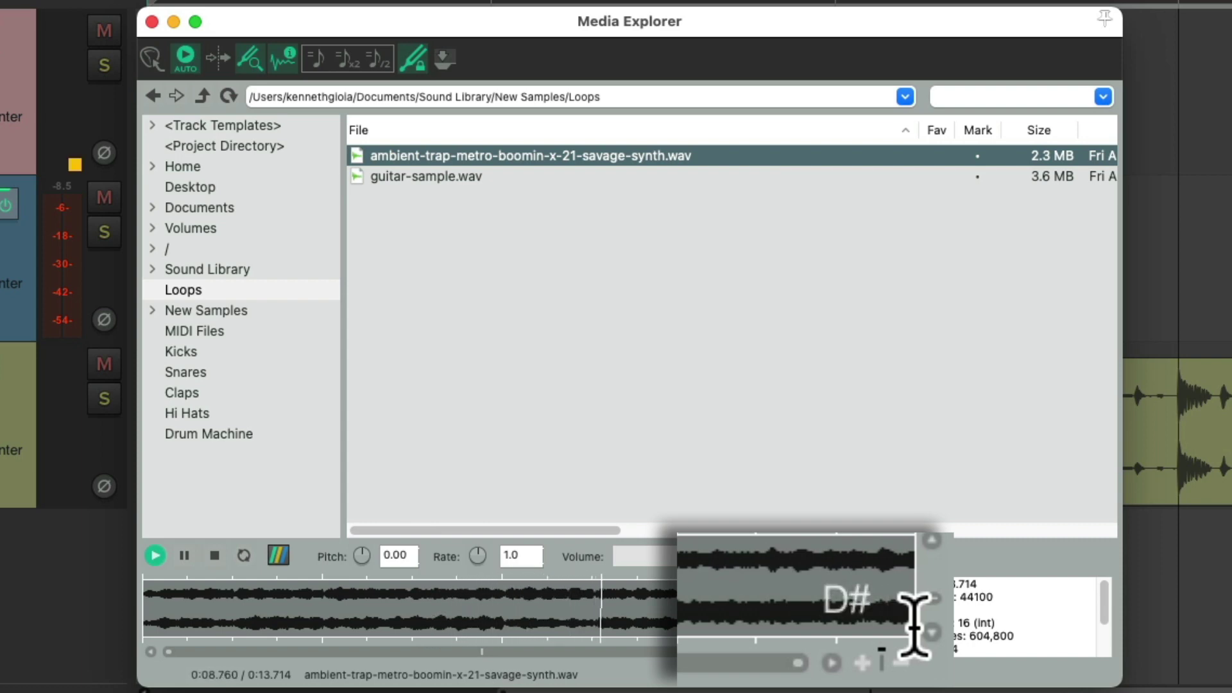
{"action": "key", "text": "space"}
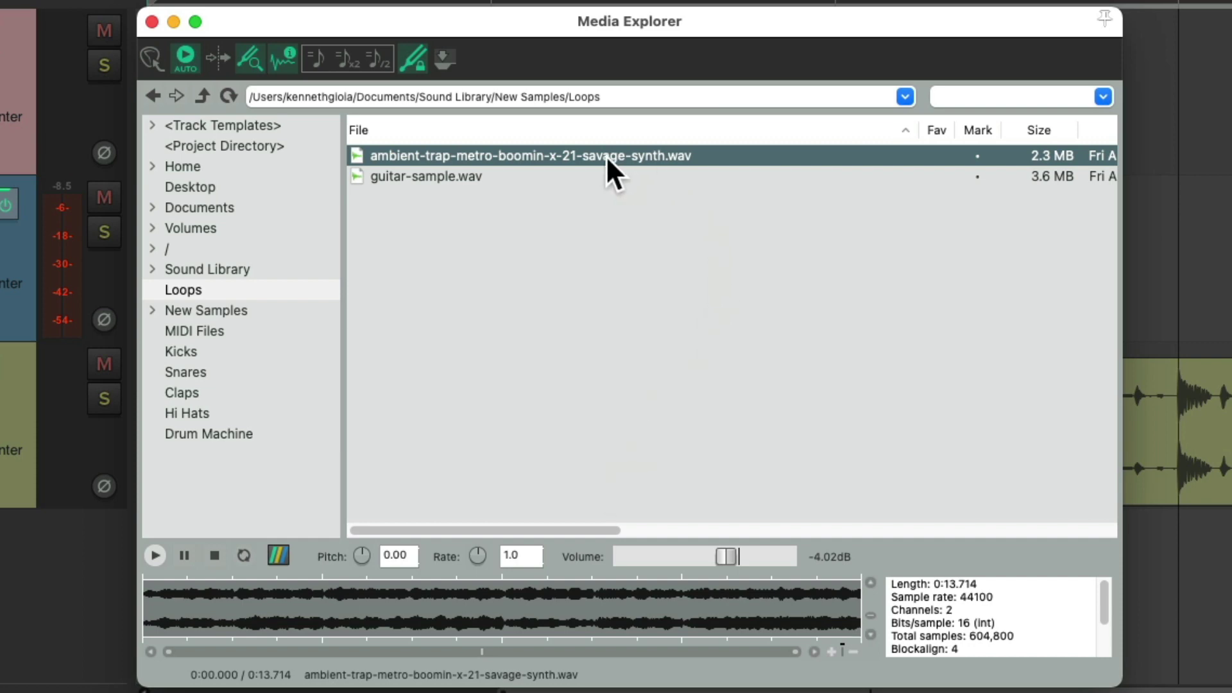
- Drop the synth loop onto a fourth track below Drum Loop and play them together
{"action": "left_click_drag", "start_coordinate": [605, 154], "coordinate": [320, 629]}
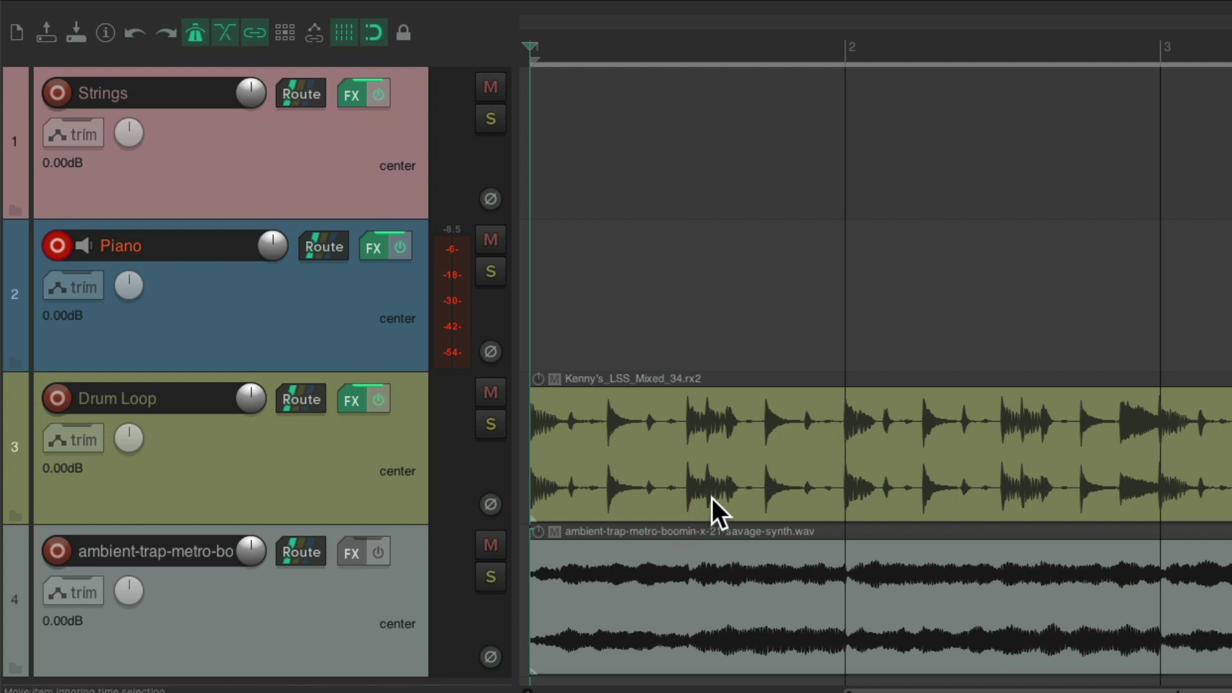
{"action": "key", "text": "space"}
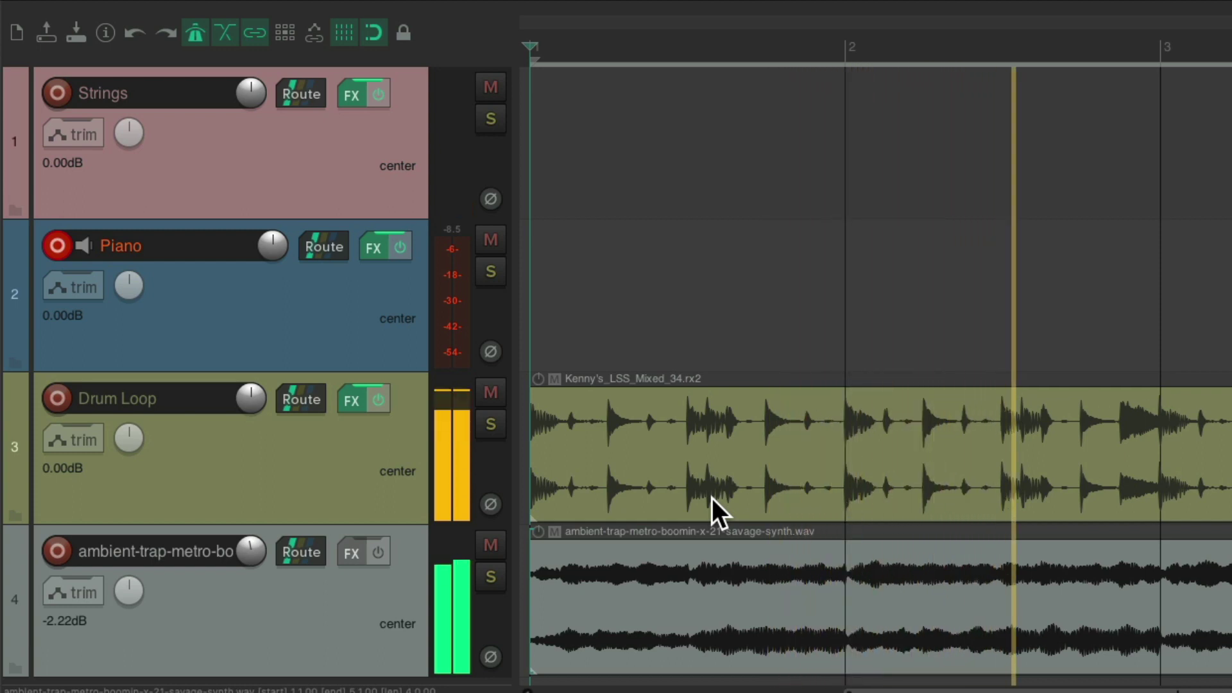
{"action": "key", "text": "space"}
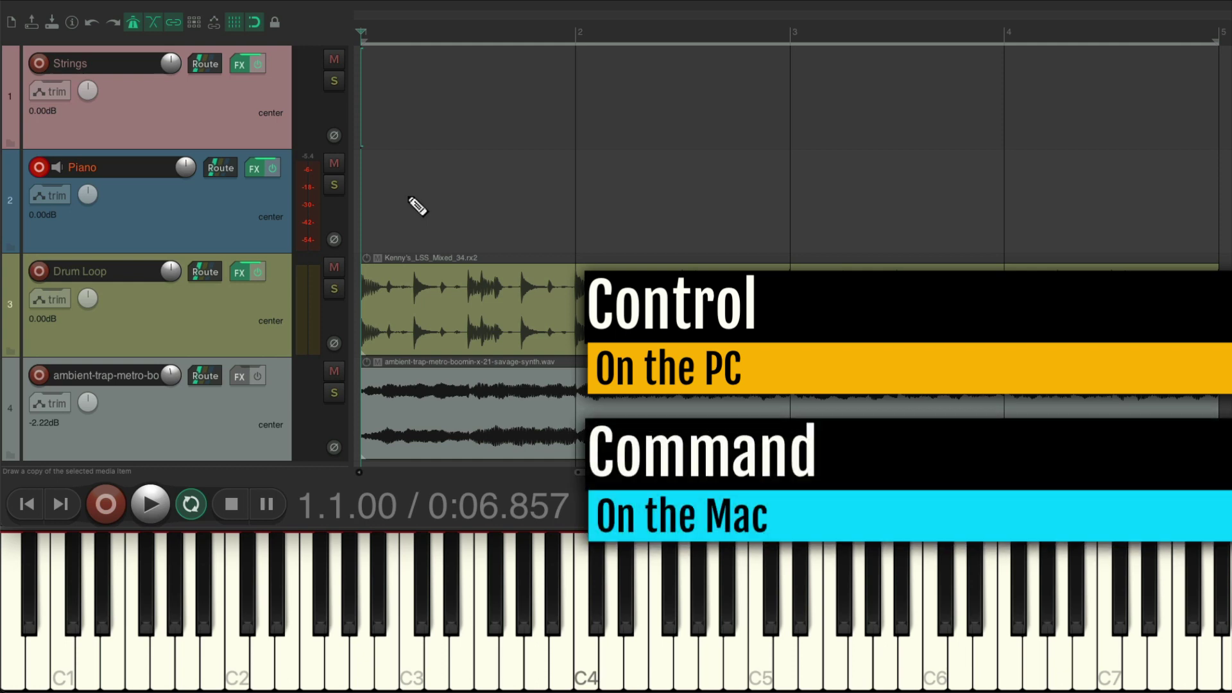
- Draw a four-bar empty MIDI item on the Piano track and record chords into it
{"action": "left_click_drag", "start_coordinate": [417, 207], "coordinate": [1203, 251]}
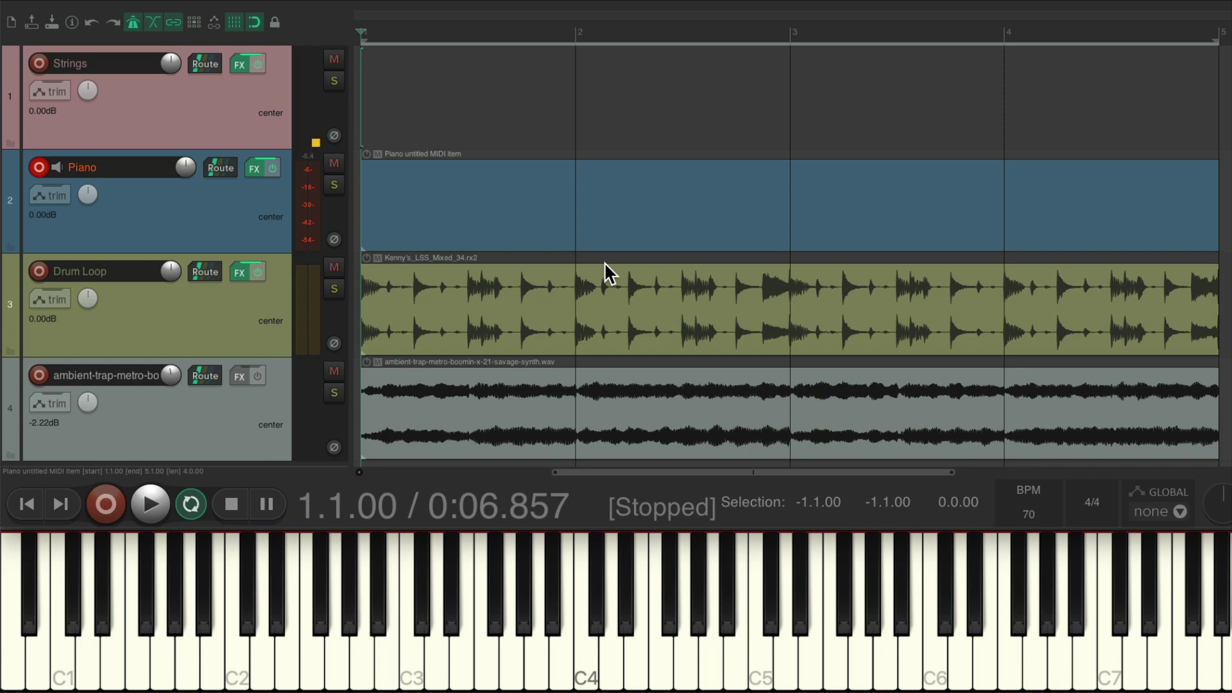
{"action": "key", "text": "ctrl+r"}
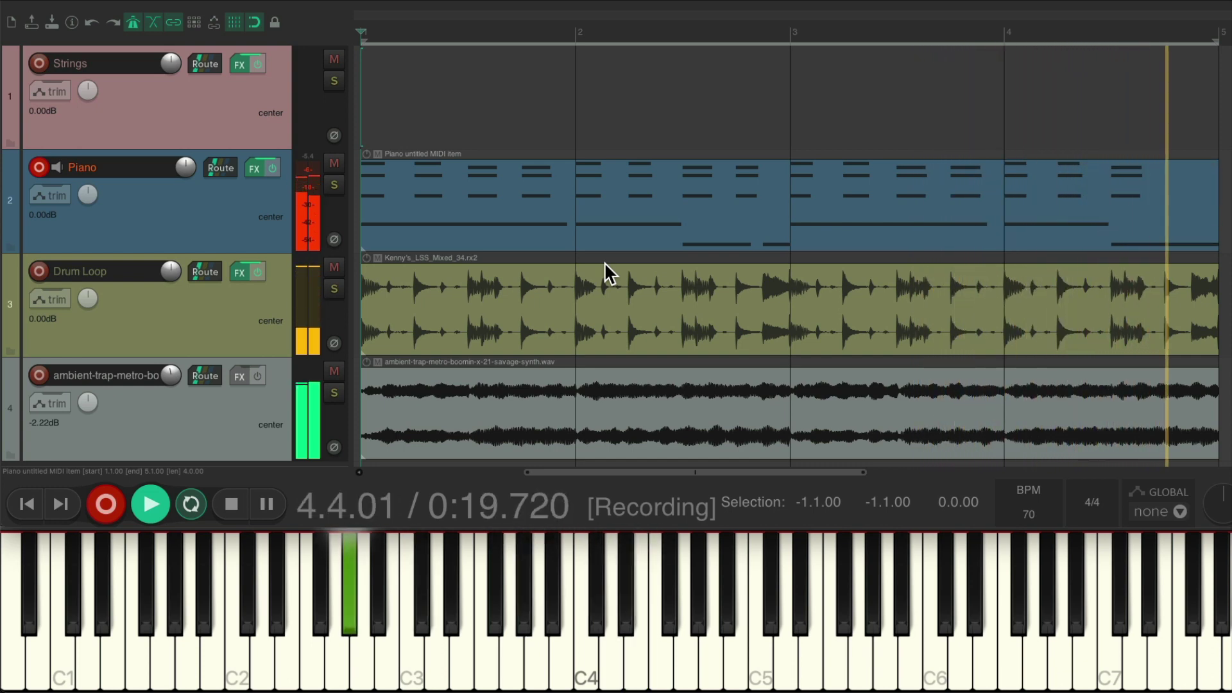
{"action": "key", "text": "space"}
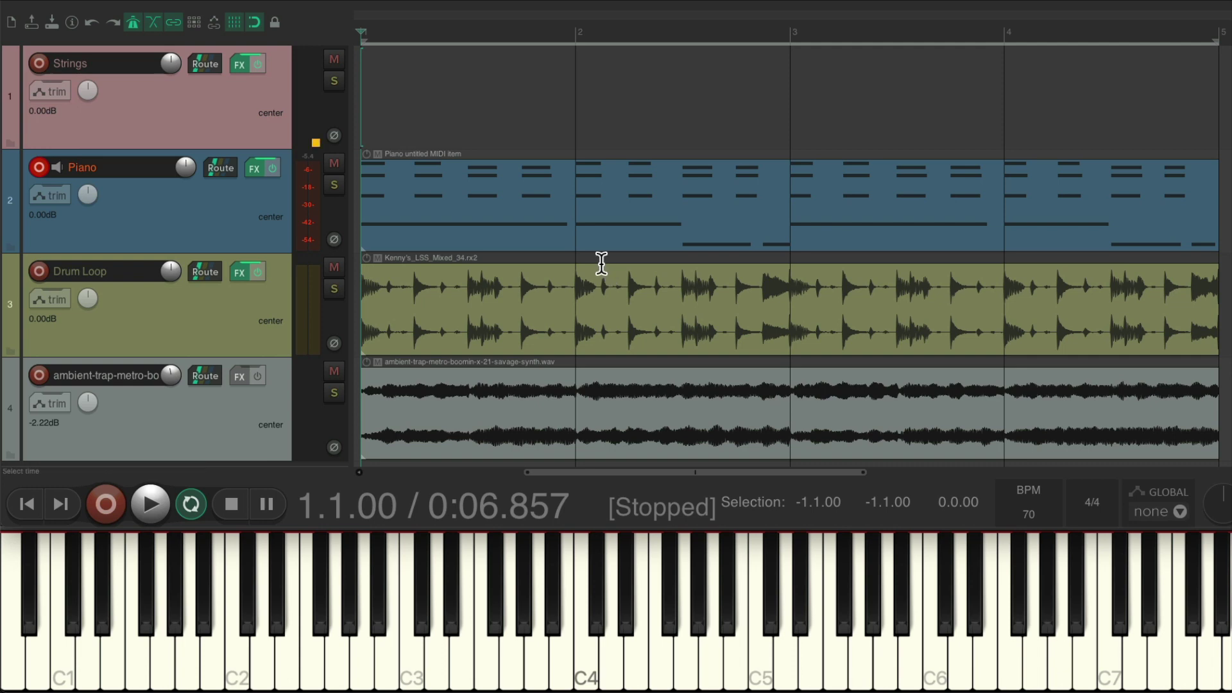
- Move record-arm from Piano to Strings, then play back the piano chords over the loops
{"action": "left_click", "coordinate": [38, 165]}
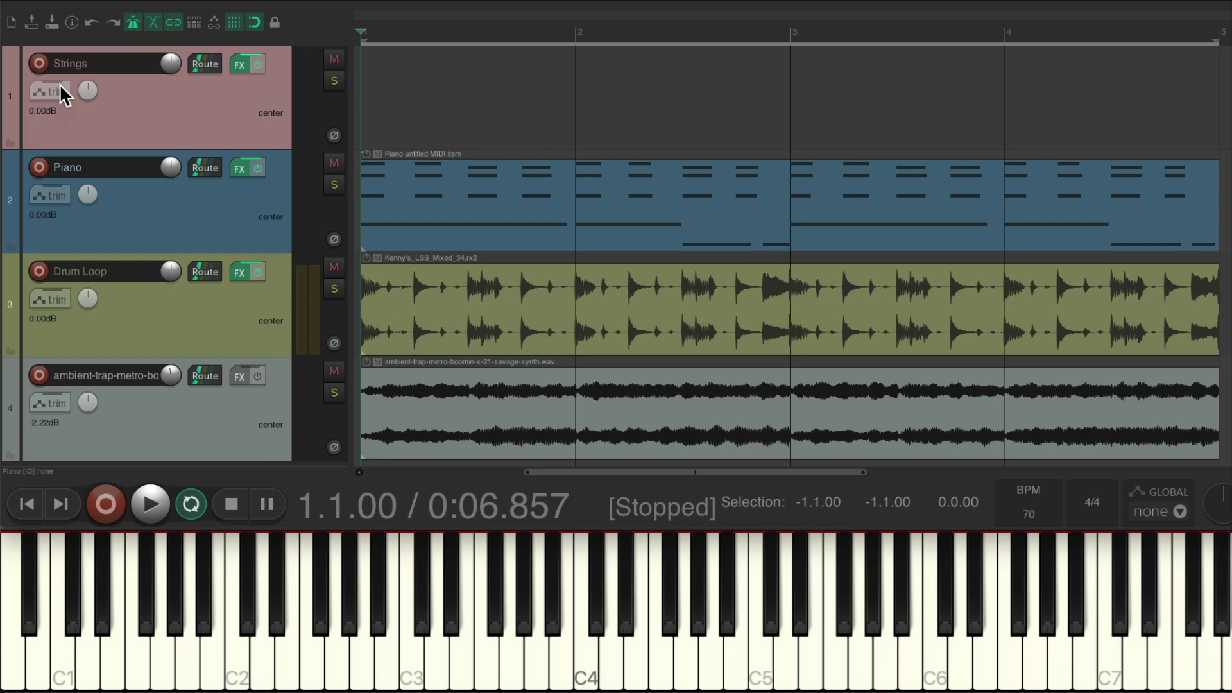
{"action": "left_click", "coordinate": [38, 63]}
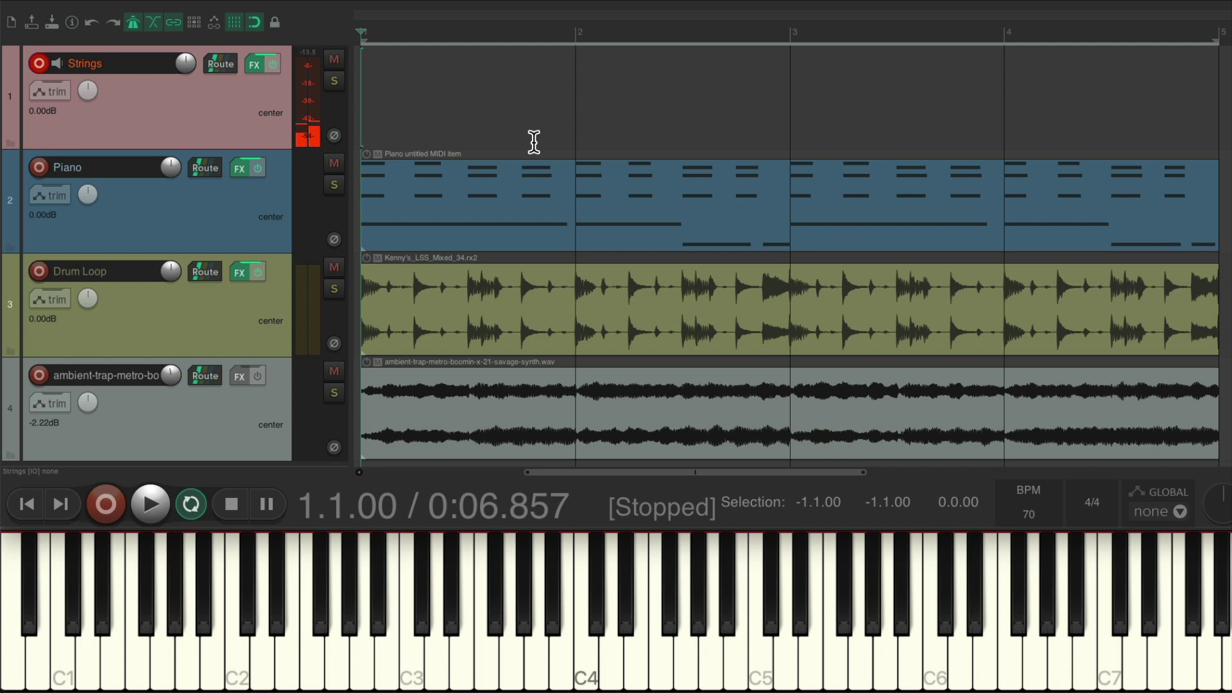
{"action": "key", "text": "space"}
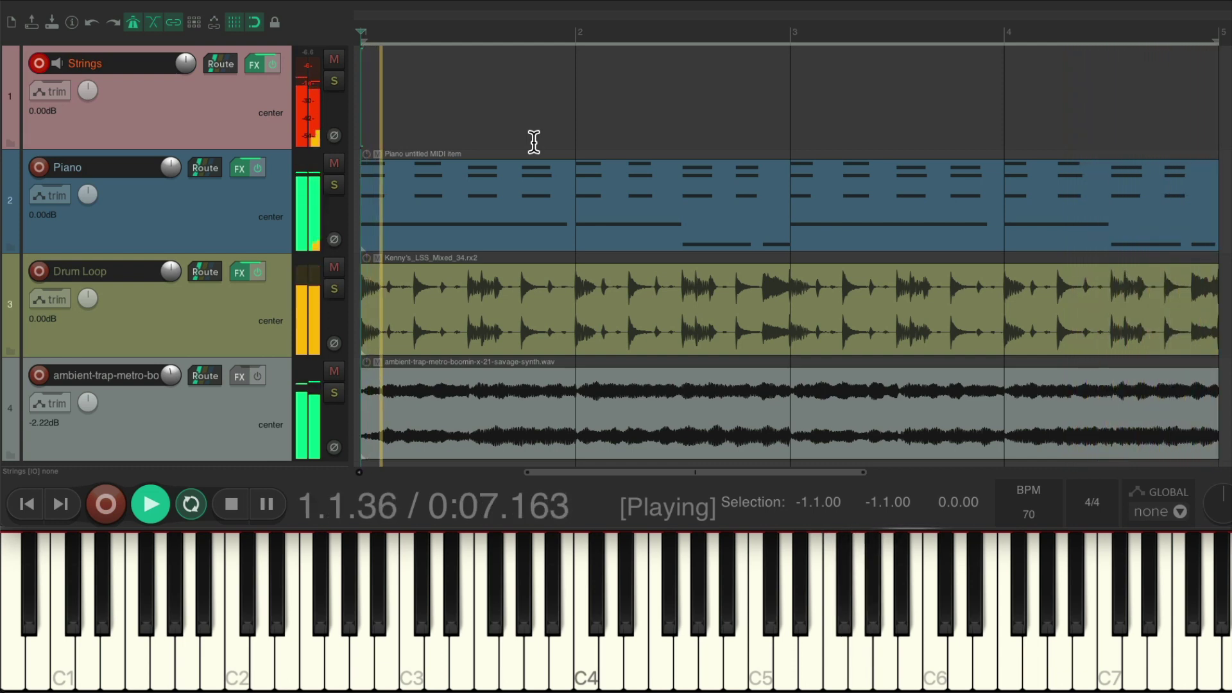
{"action": "key", "text": "space"}
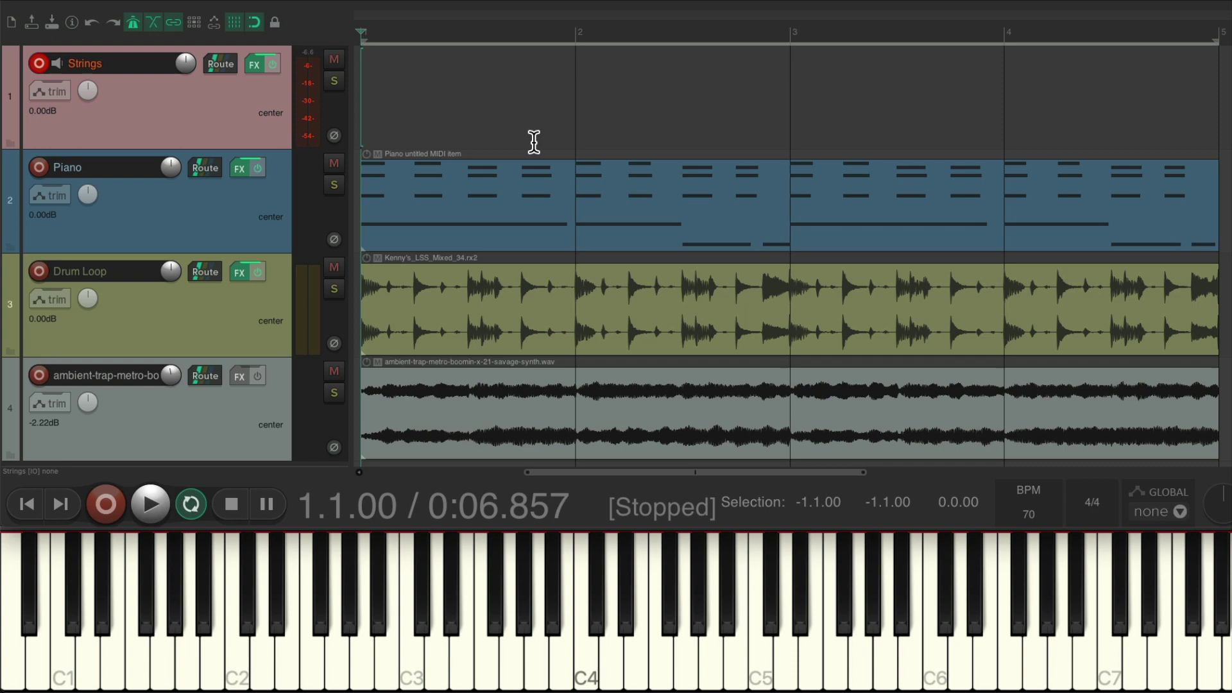
- Open the Media Explorer and preview guitar-sample.wav from the Loops folder
{"action": "key", "text": "super+alt+x"}
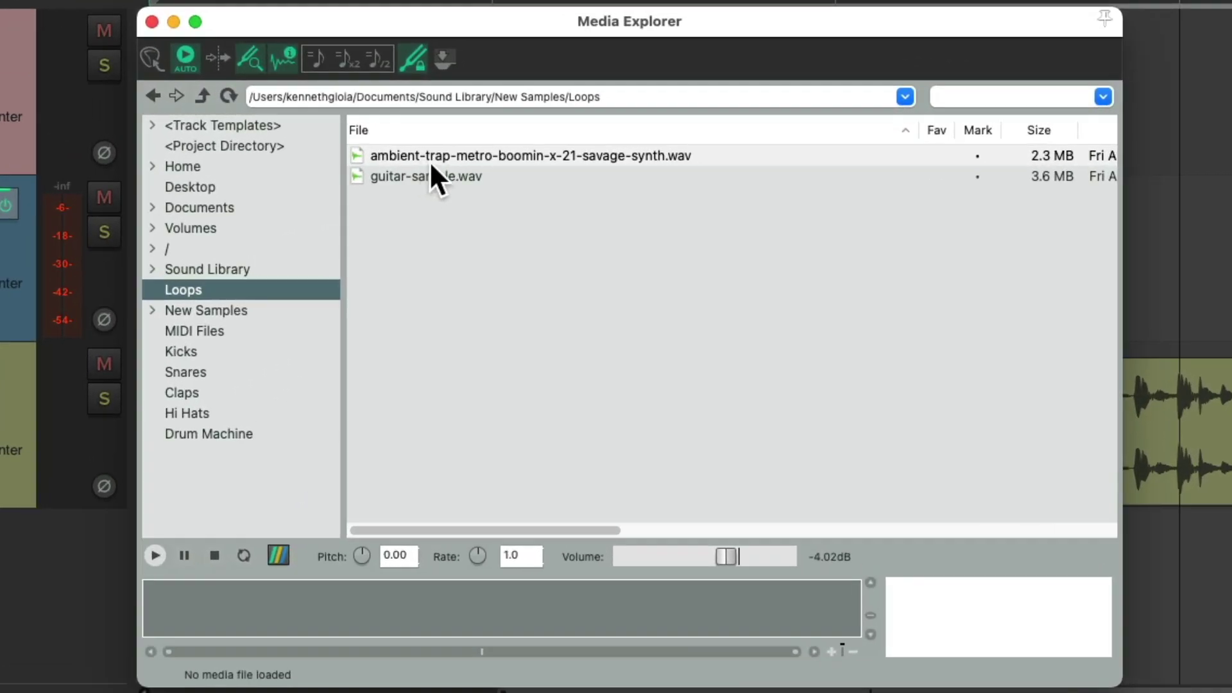
{"action": "left_click", "coordinate": [498, 174]}
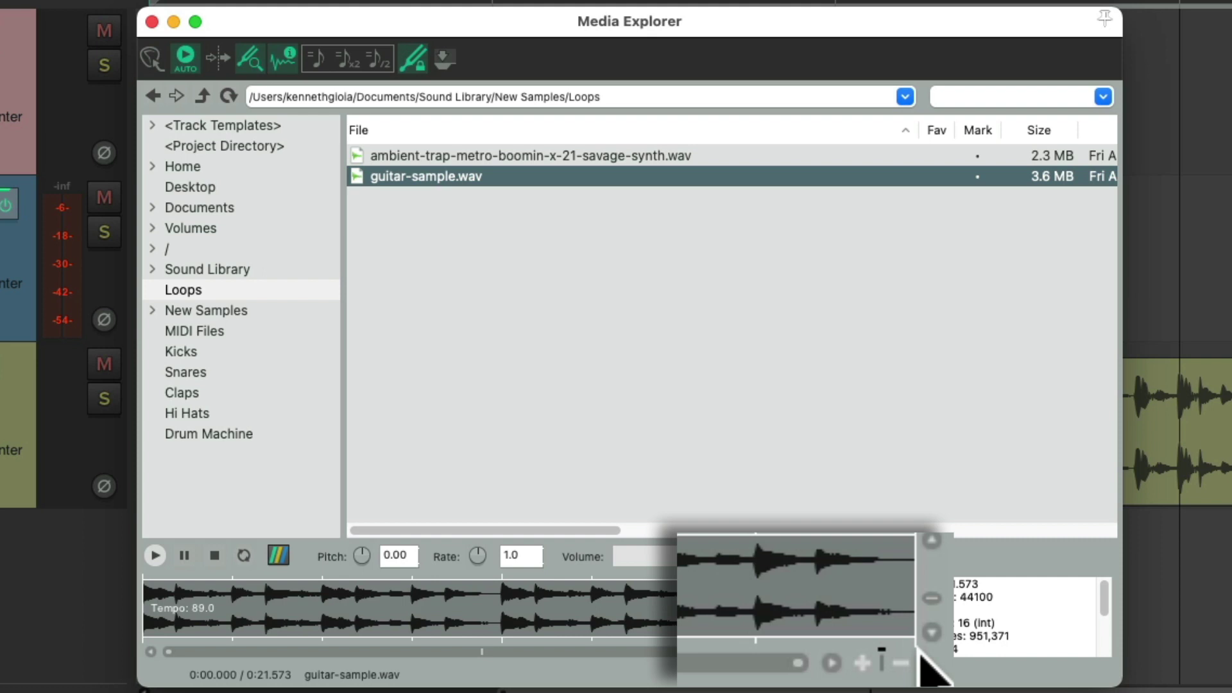
{"action": "key", "text": "space"}
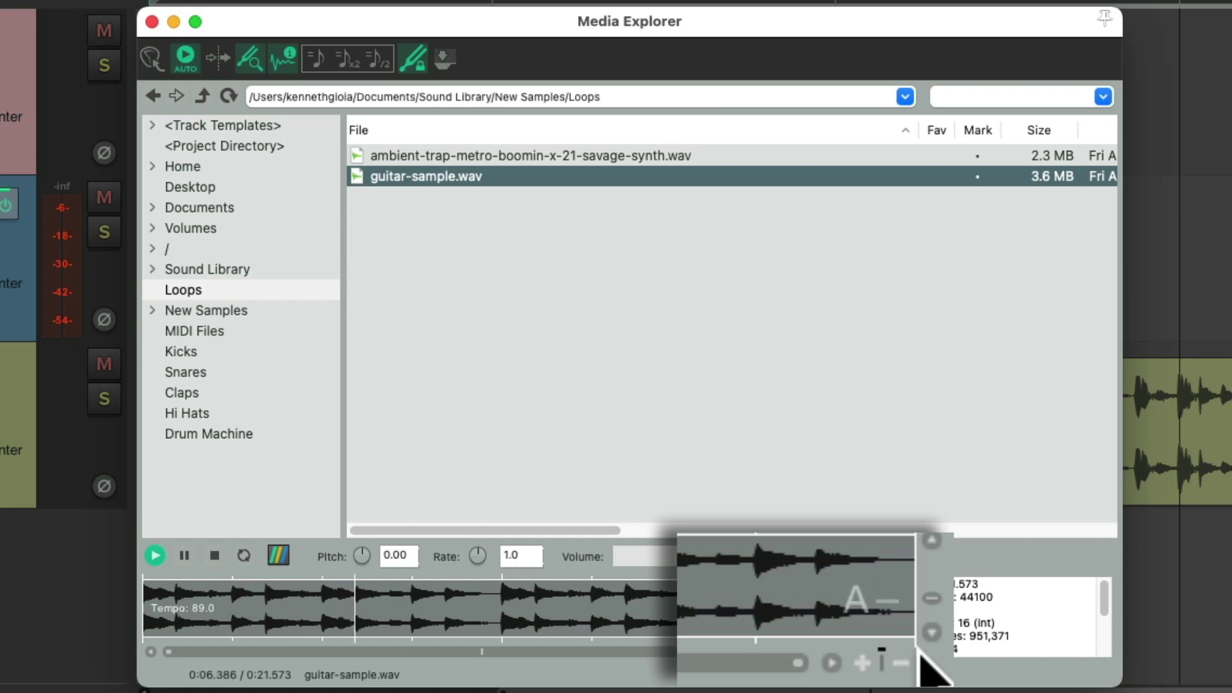
{"action": "key", "text": "space"}
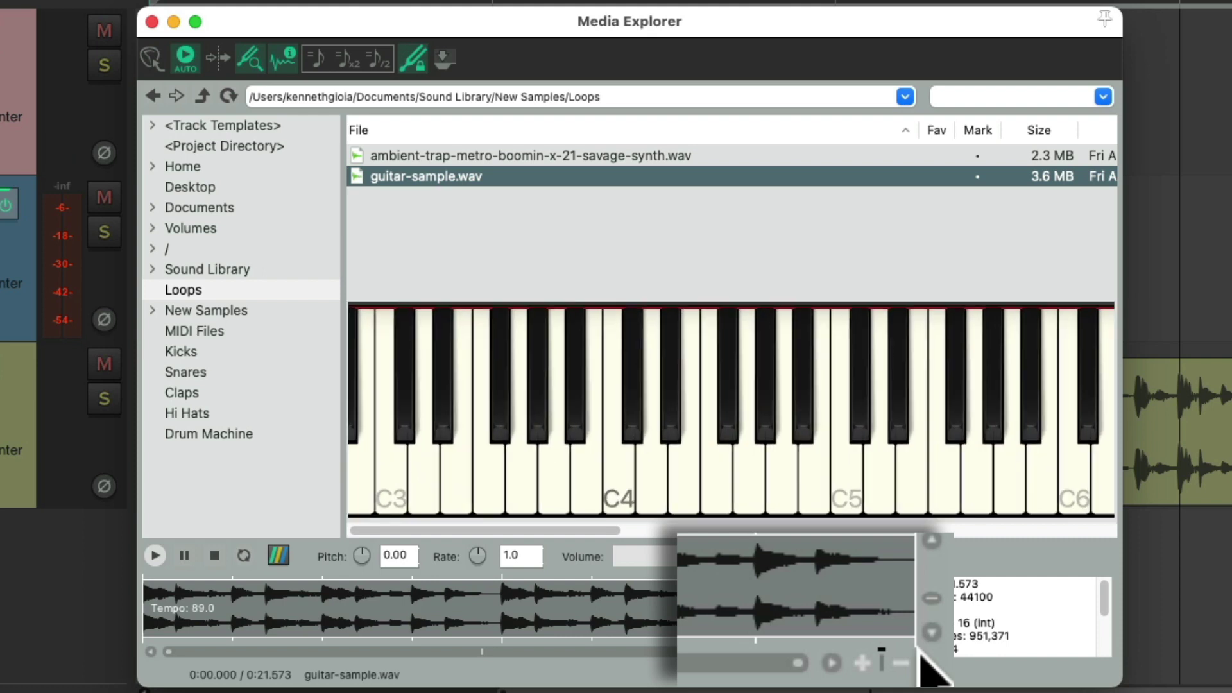
- Alternate test notes on the virtual keyboard with guitar-sample.wav previews to find its key
{"action": "key", "text": "c"}
{"action": "key", "text": "b"}
{"action": "key", "text": "x"}
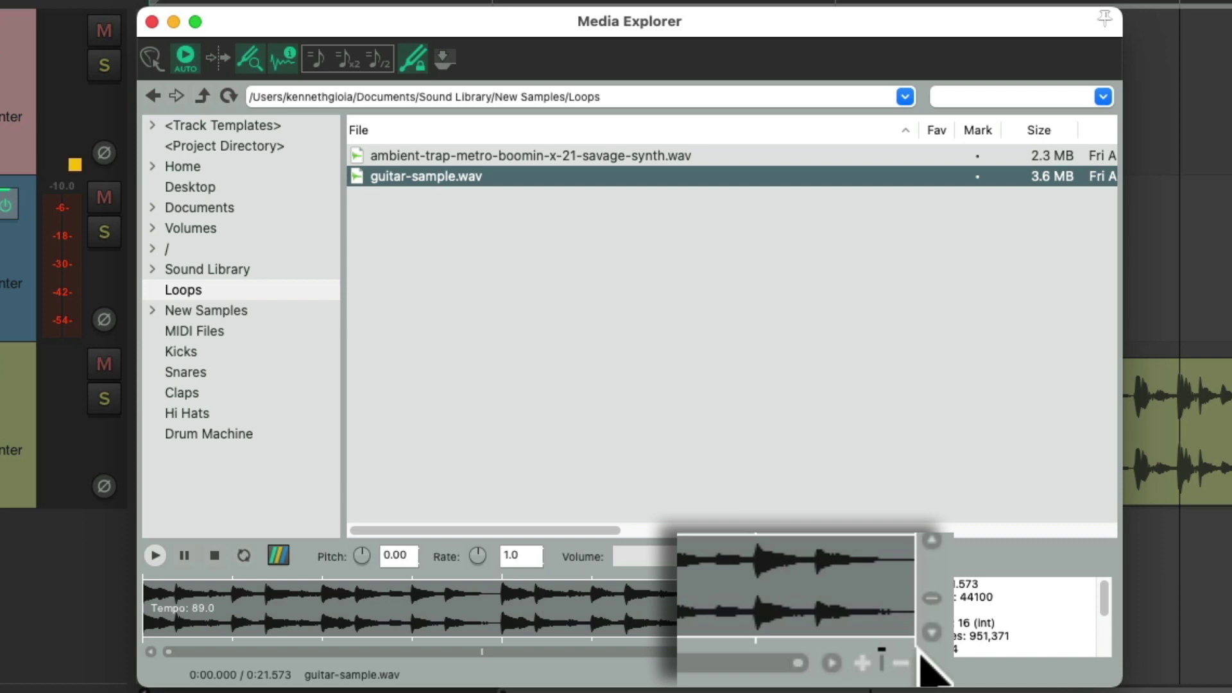
{"action": "key", "text": "e"}
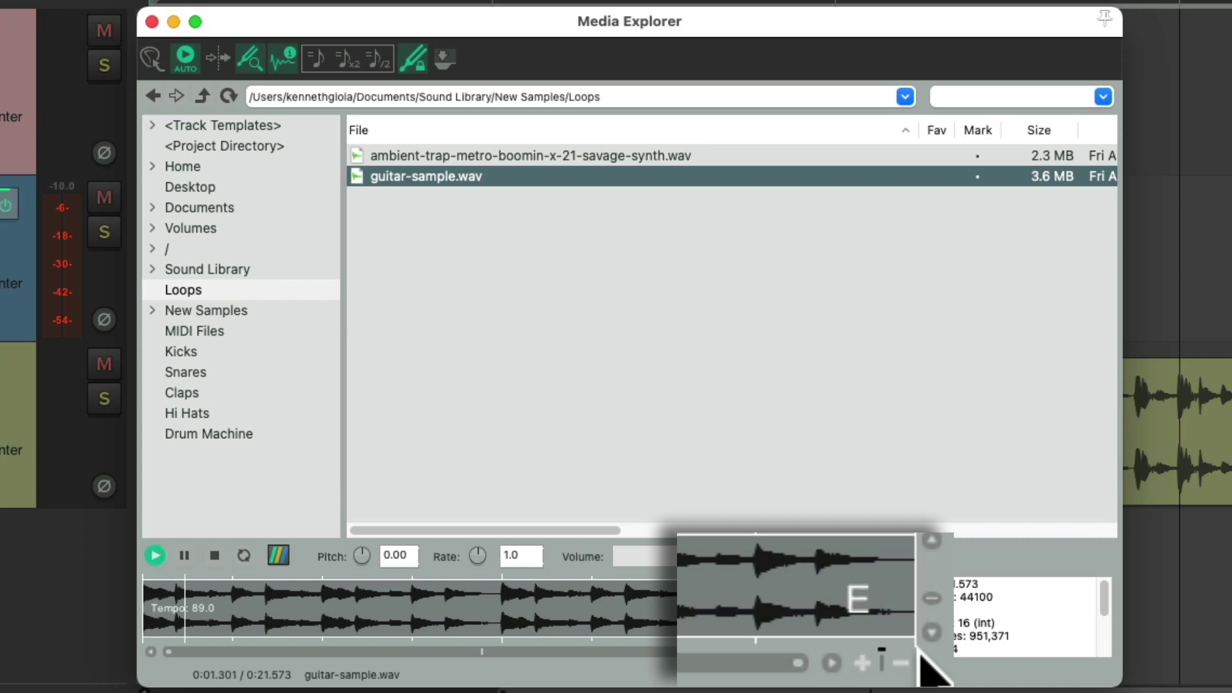
{"action": "key", "text": "space"}
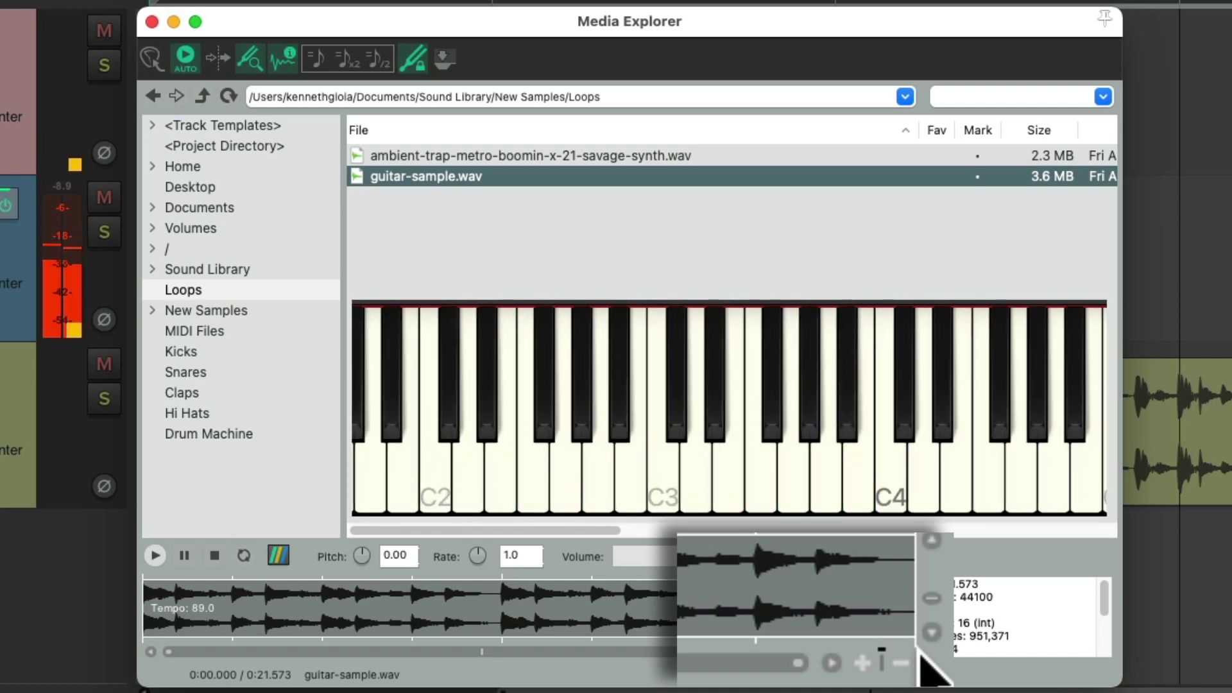
{"action": "key", "text": "space"}
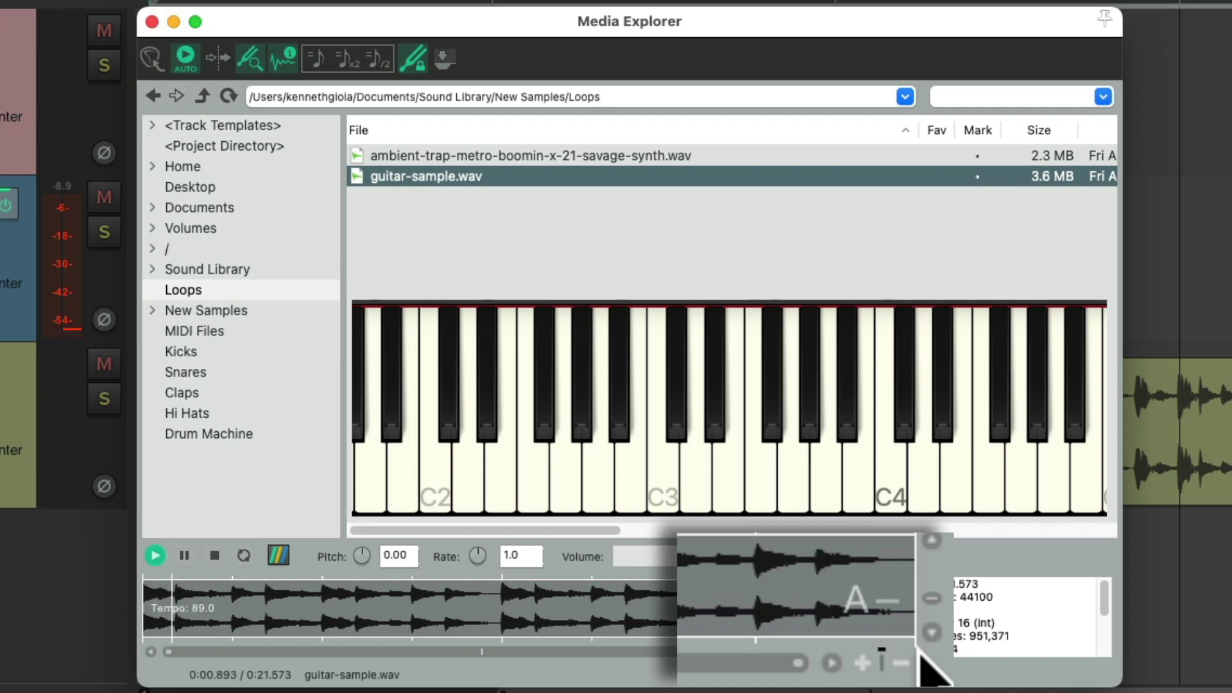
{"action": "key", "text": "space"}
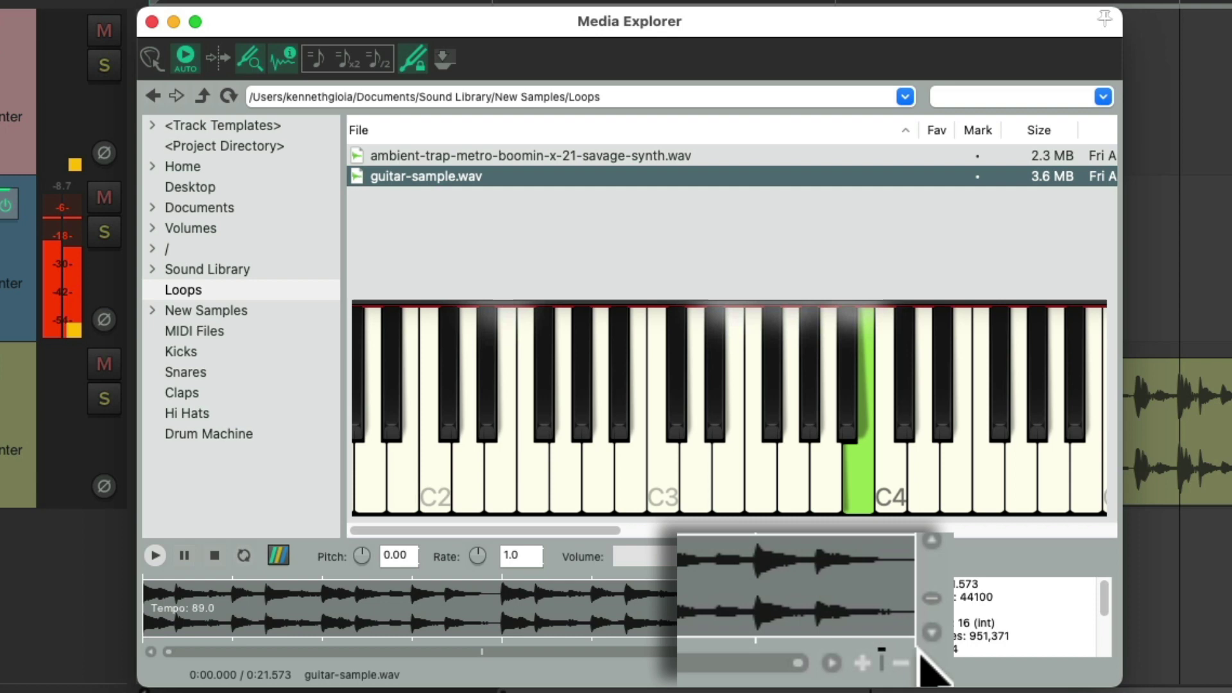
{"action": "key", "text": "space"}
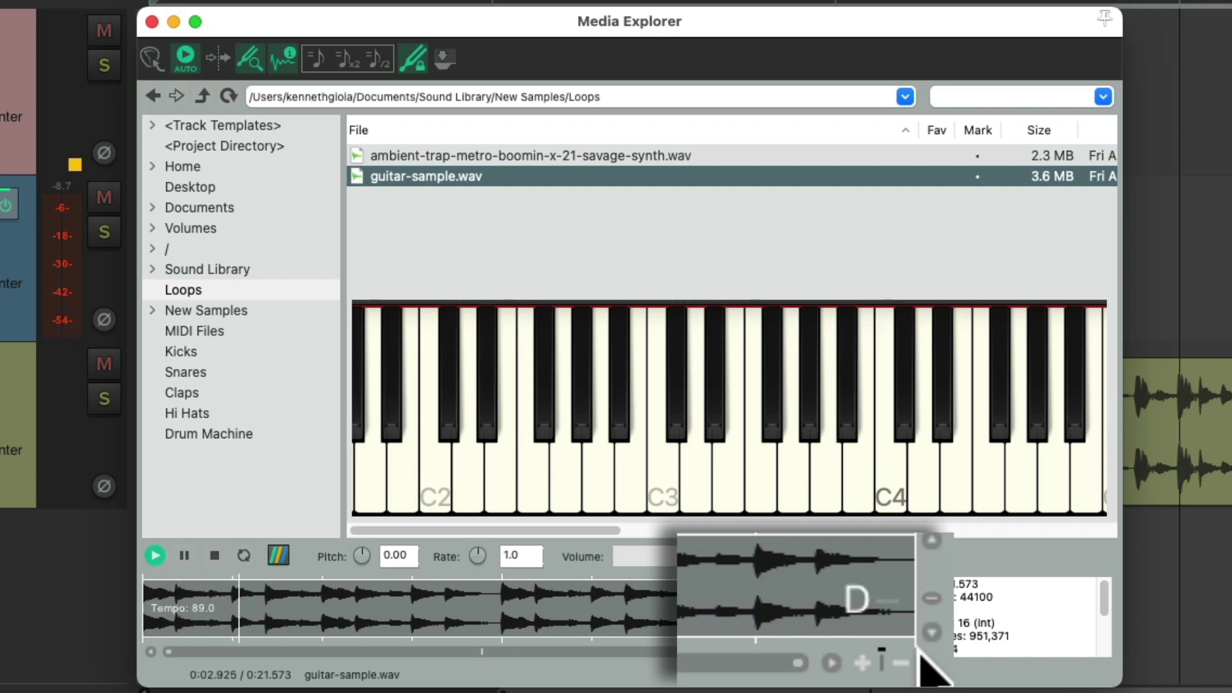
{"action": "key", "text": "space"}
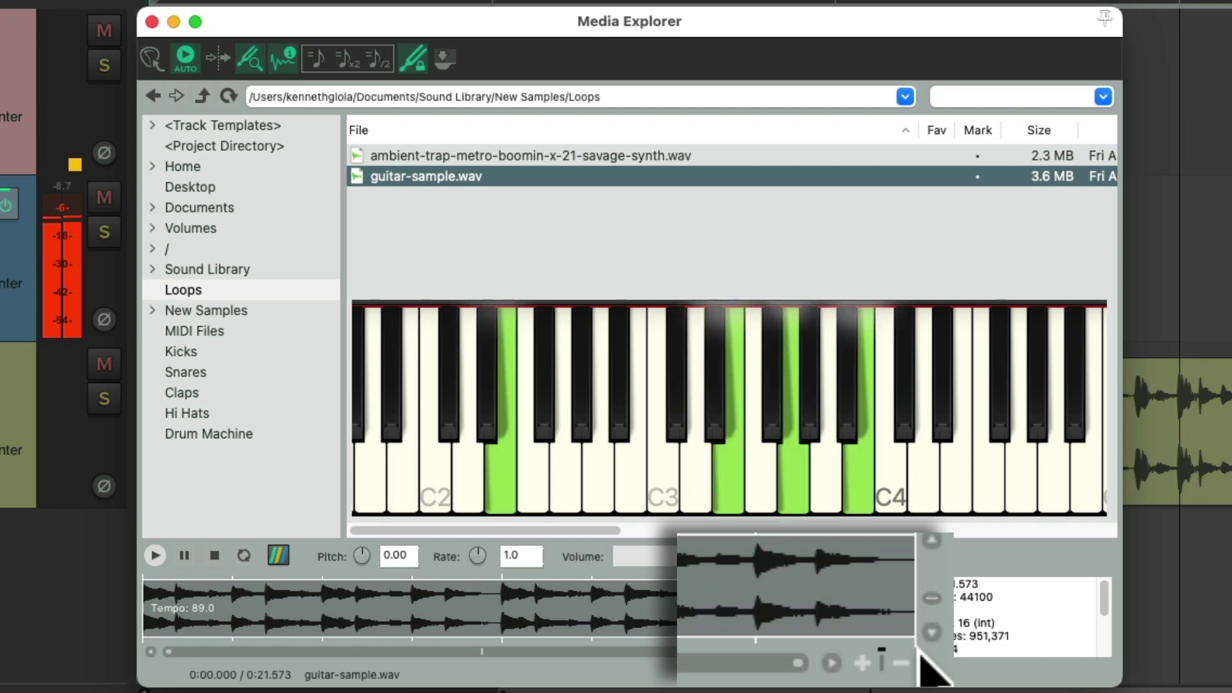
{"action": "key", "text": "space"}
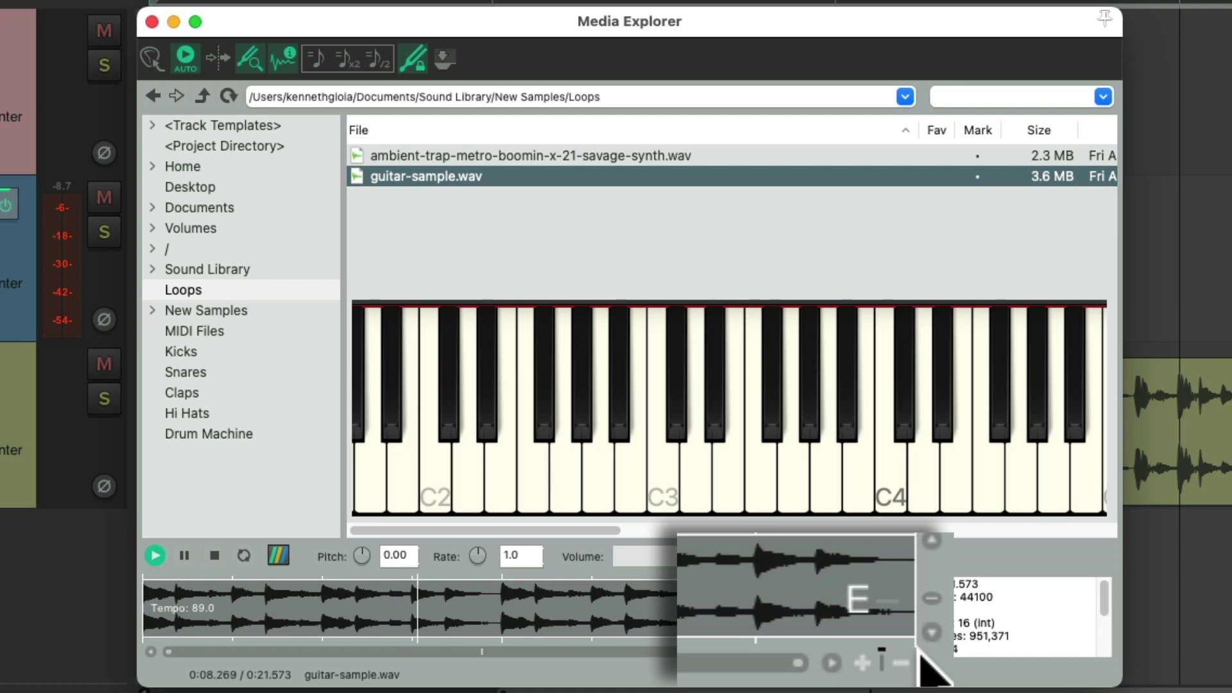
{"action": "key", "text": "space"}
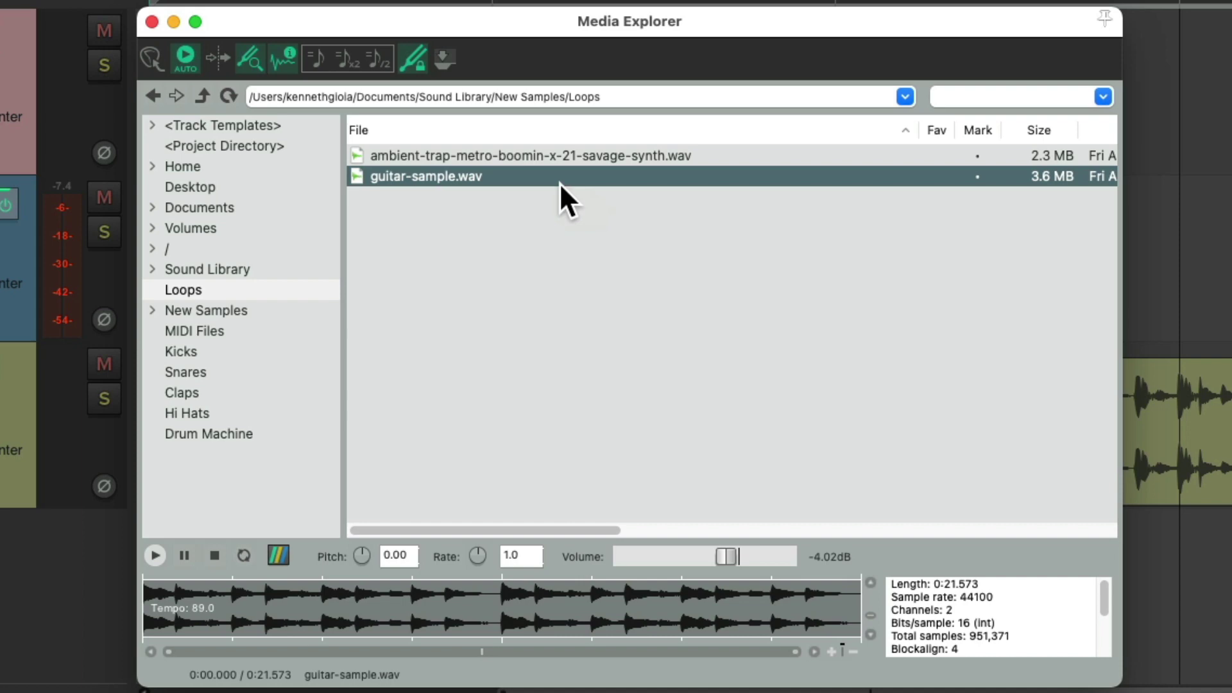
{"action": "left_click_drag", "start_coordinate": [538, 170], "coordinate": [359, 635]}
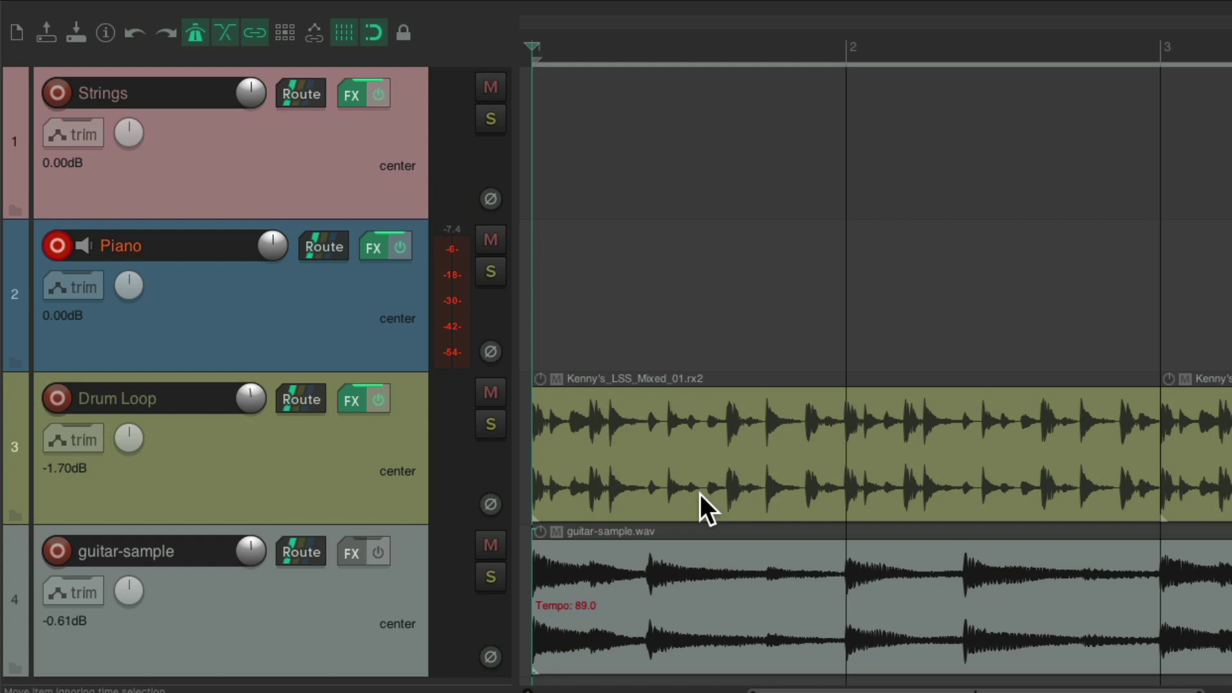
{"action": "key", "text": "space"}
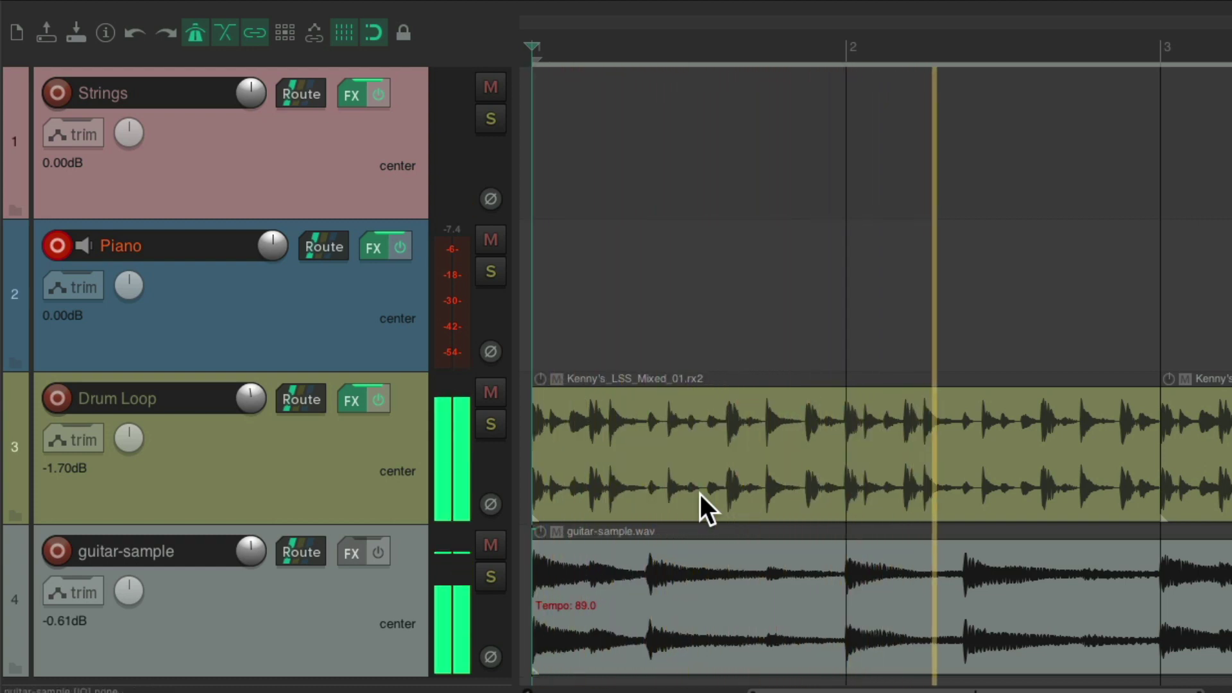
{"action": "key", "text": "space"}
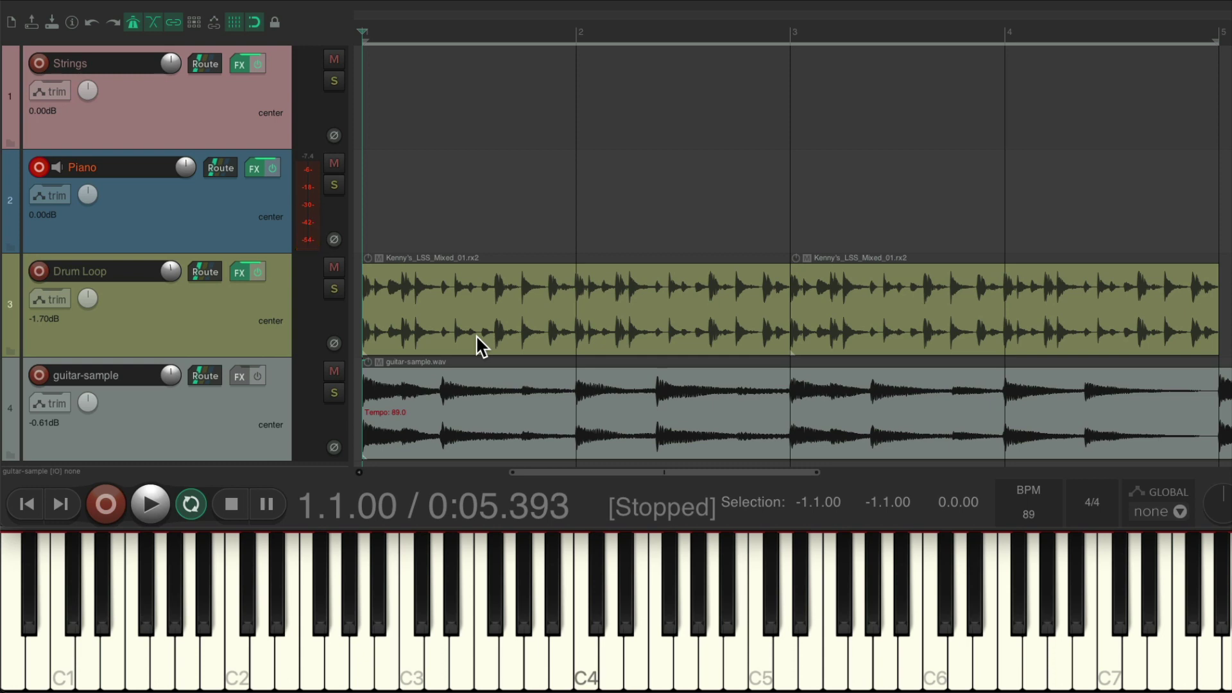
- Create an empty four-bar MIDI item on the Piano track and record chords into it
{"action": "left_click_drag", "start_coordinate": [404, 219], "coordinate": [1220, 237]}
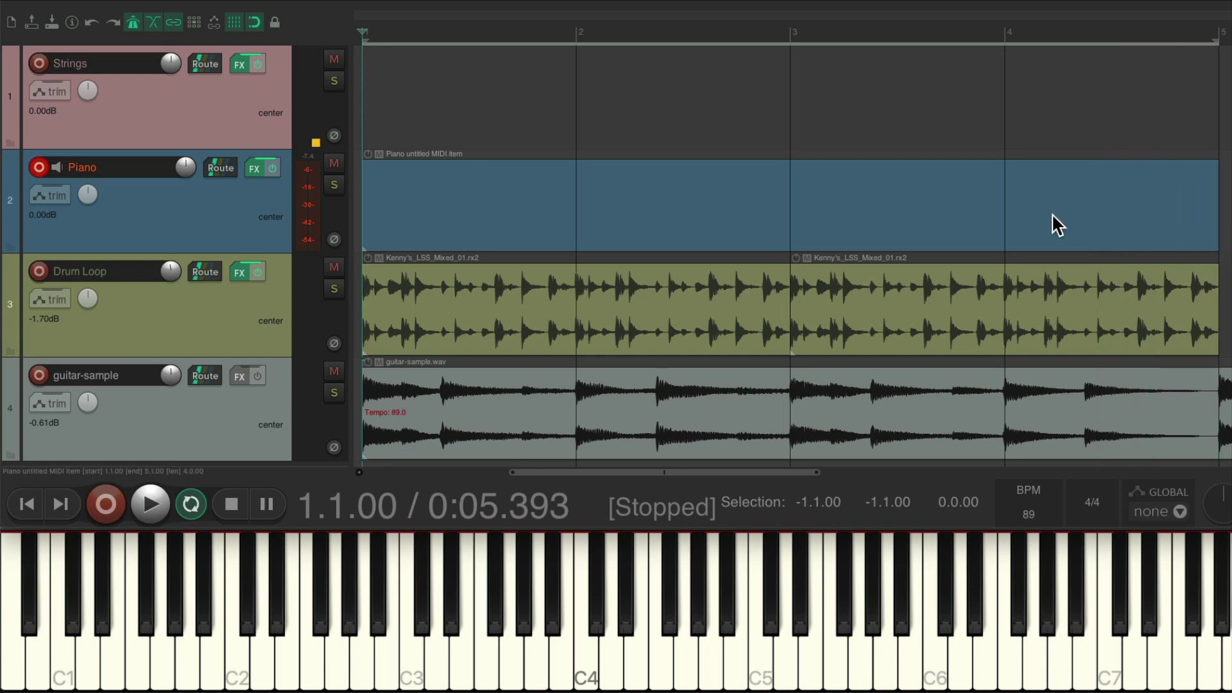
{"action": "key", "text": "ctrl+r"}
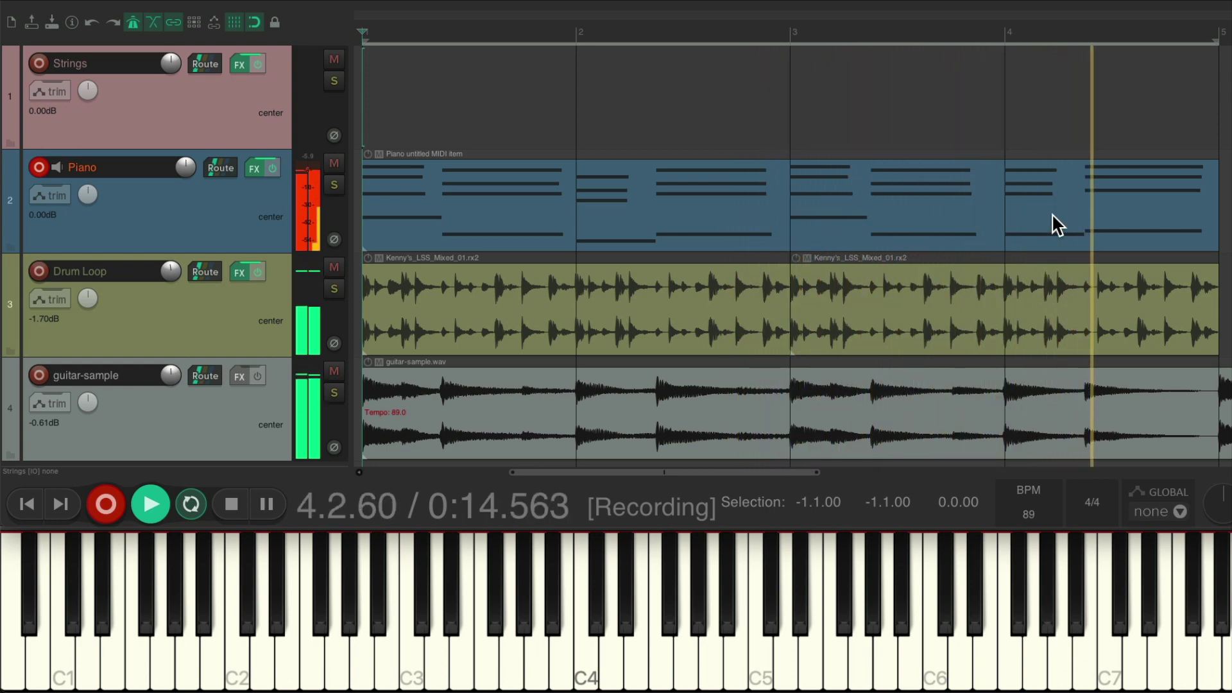
{"action": "key", "text": "space"}
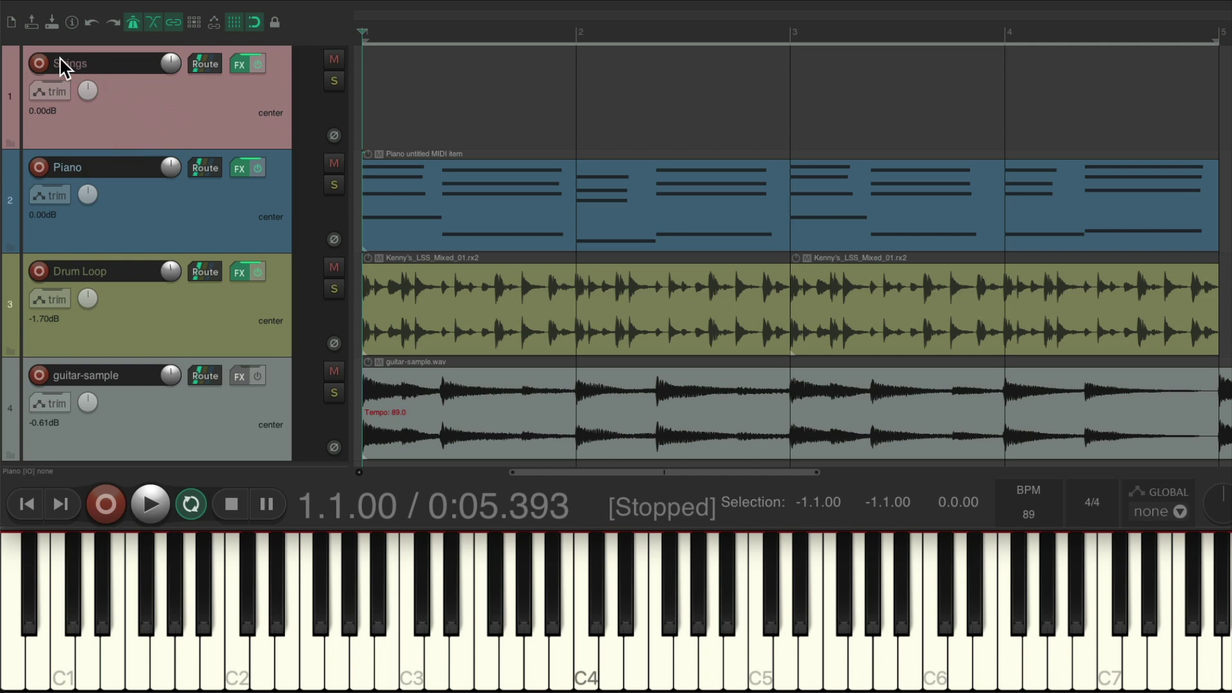
- Try a string phrase E4, D4, C4, B3, A3, B3, C4 on the virtual keyboard
{"action": "key", "text": "c"}
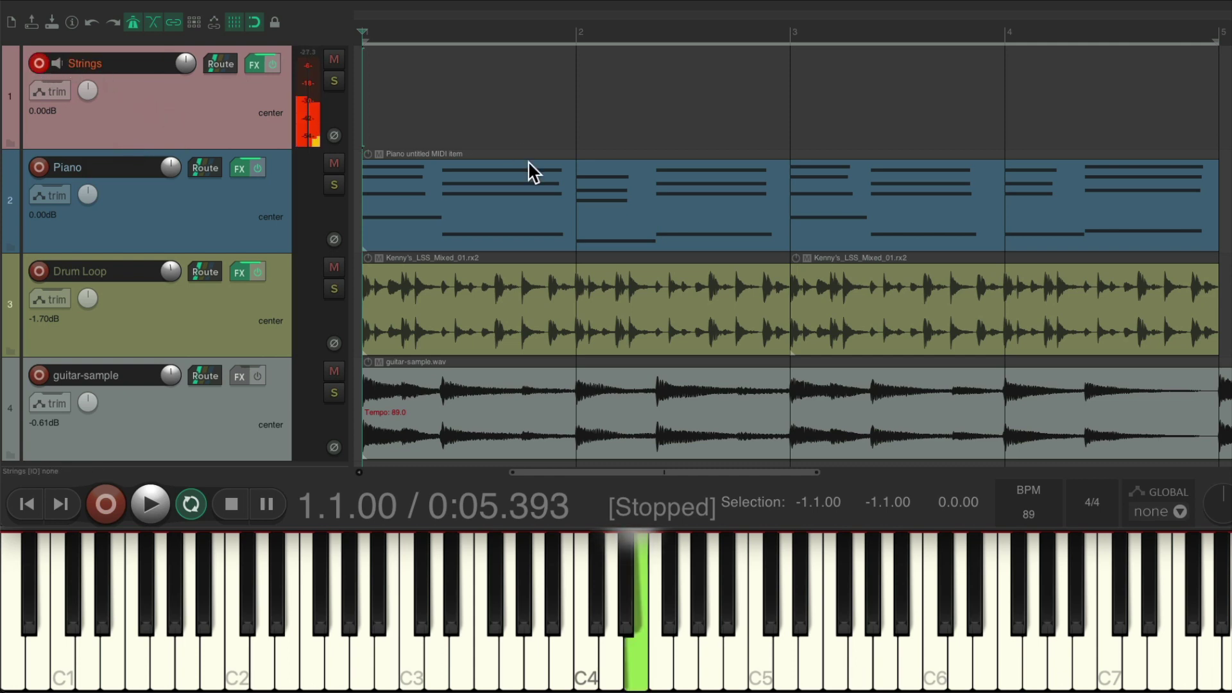
{"action": "key", "text": "w"}
{"action": "key", "text": "q"}
{"action": "key", "text": "m"}
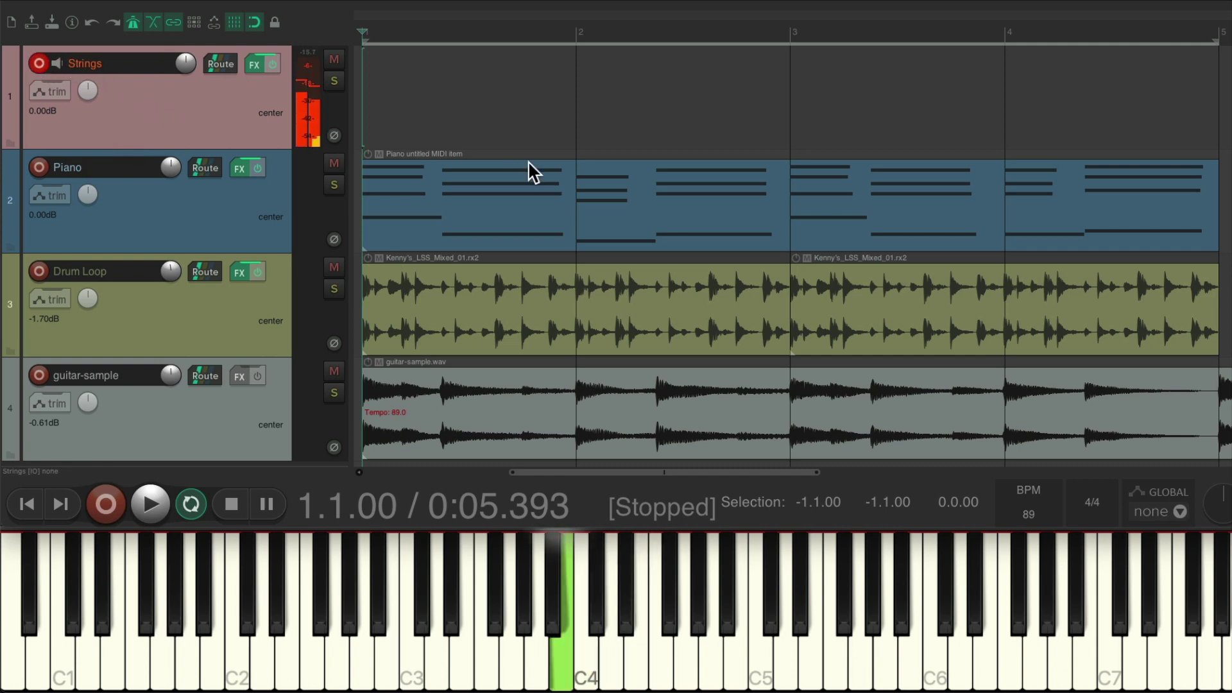
{"action": "key", "text": "n"}
{"action": "key", "text": "m"}
{"action": "key", "text": "q"}
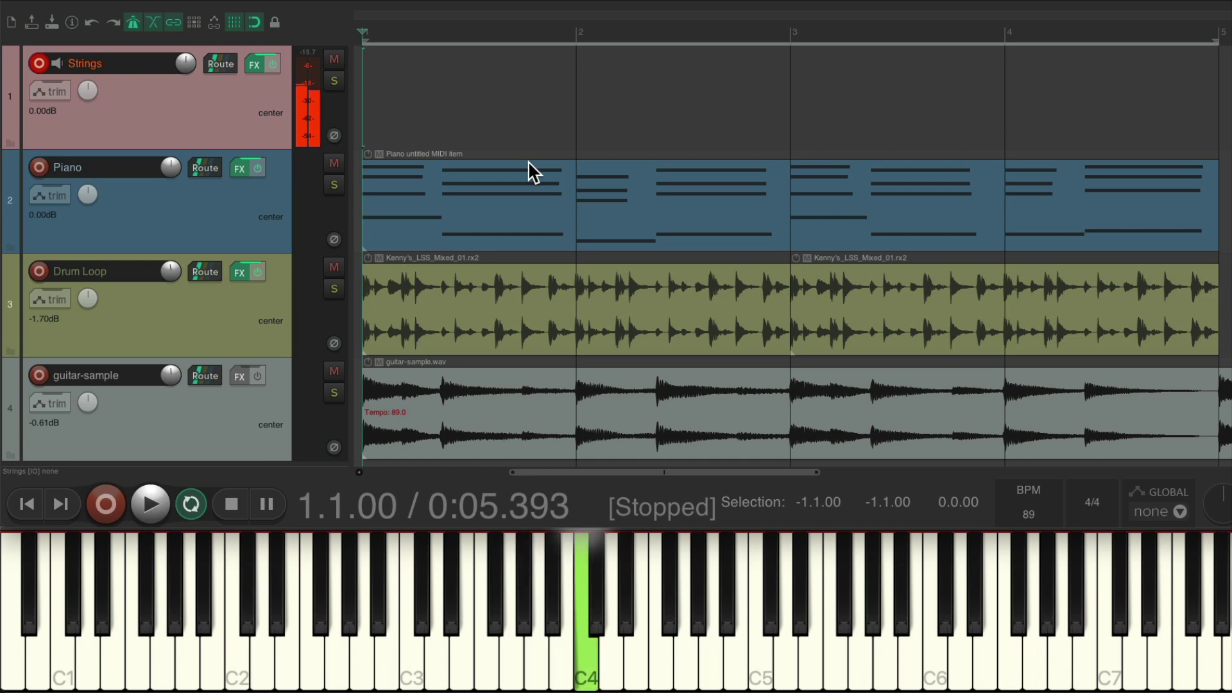
- Start playback and improvise strings over it: E5, G5, D5, C5, D5, E6, C6, B5, A5
{"action": "key", "text": "space"}
{"action": "key", "text": "p"}
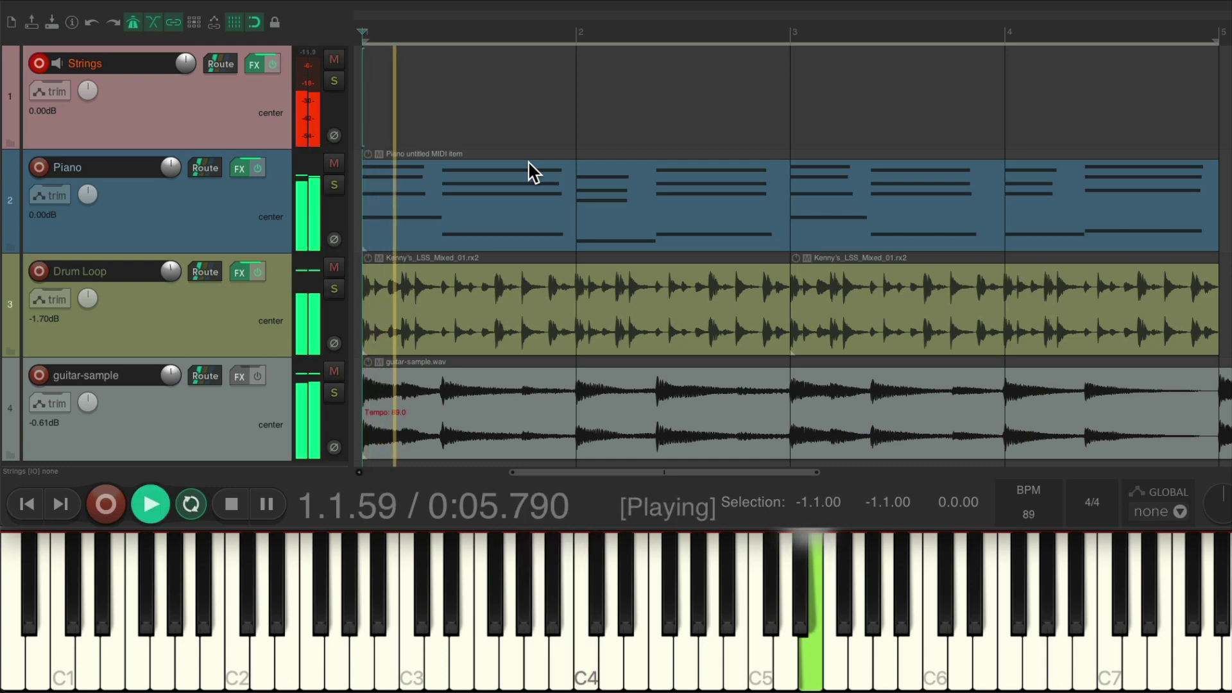
{"action": "key", "text": "bracketright"}
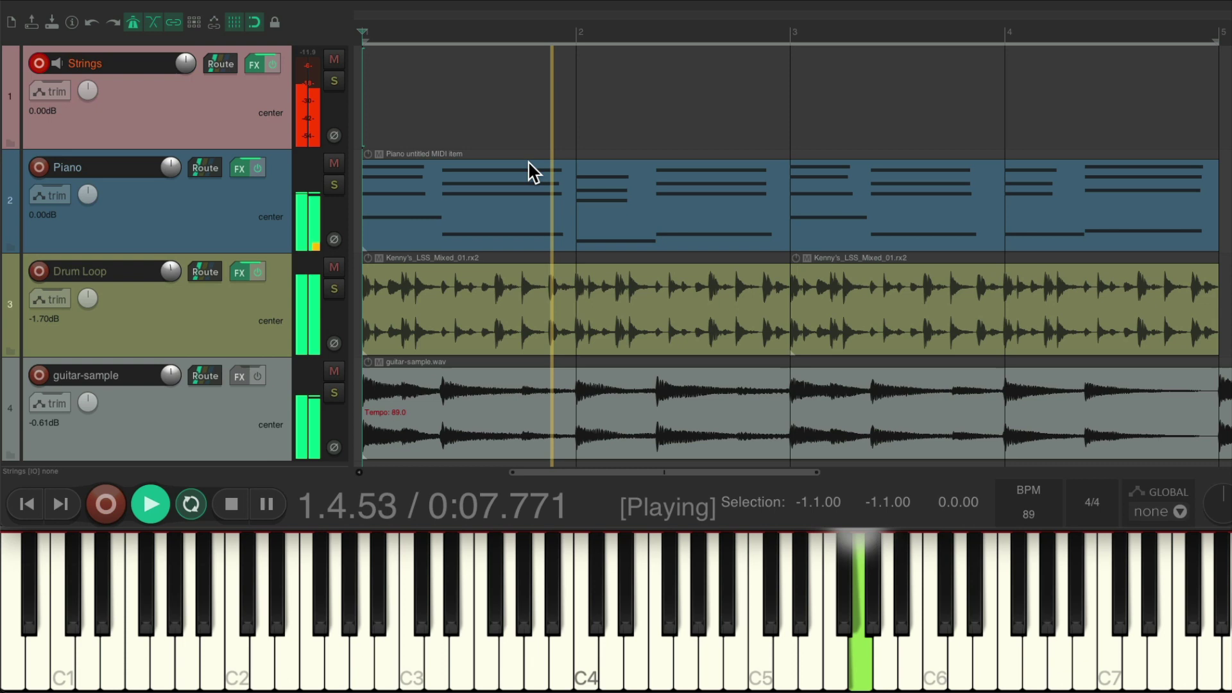
{"action": "key", "text": "o"}
{"action": "key", "text": "i"}
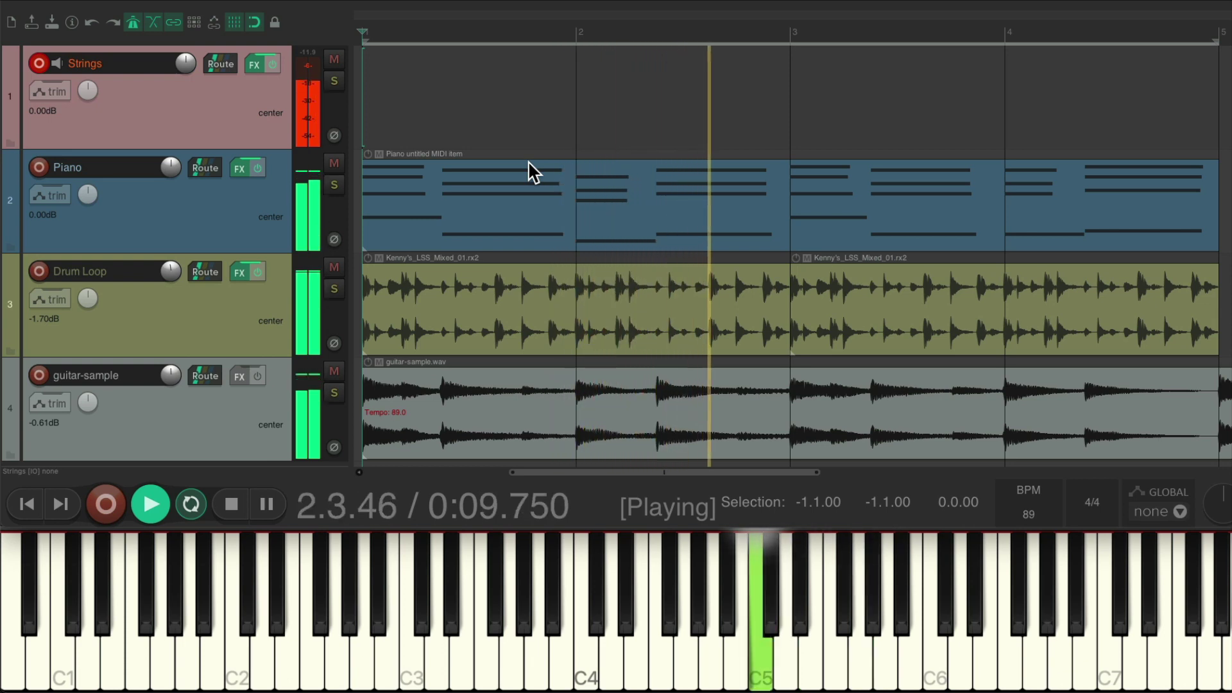
{"action": "key", "text": "o"}
{"action": "key", "text": "p"}
{"action": "key", "text": "i"}
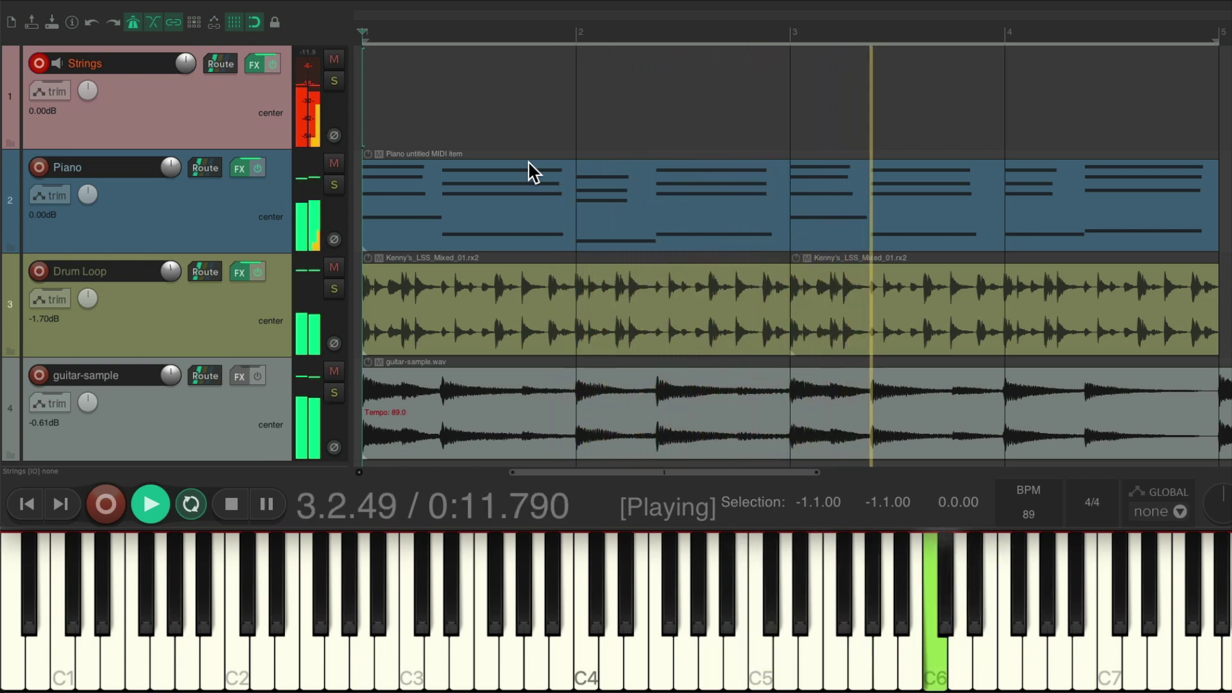
{"action": "key", "text": "u"}
{"action": "key", "text": "y"}
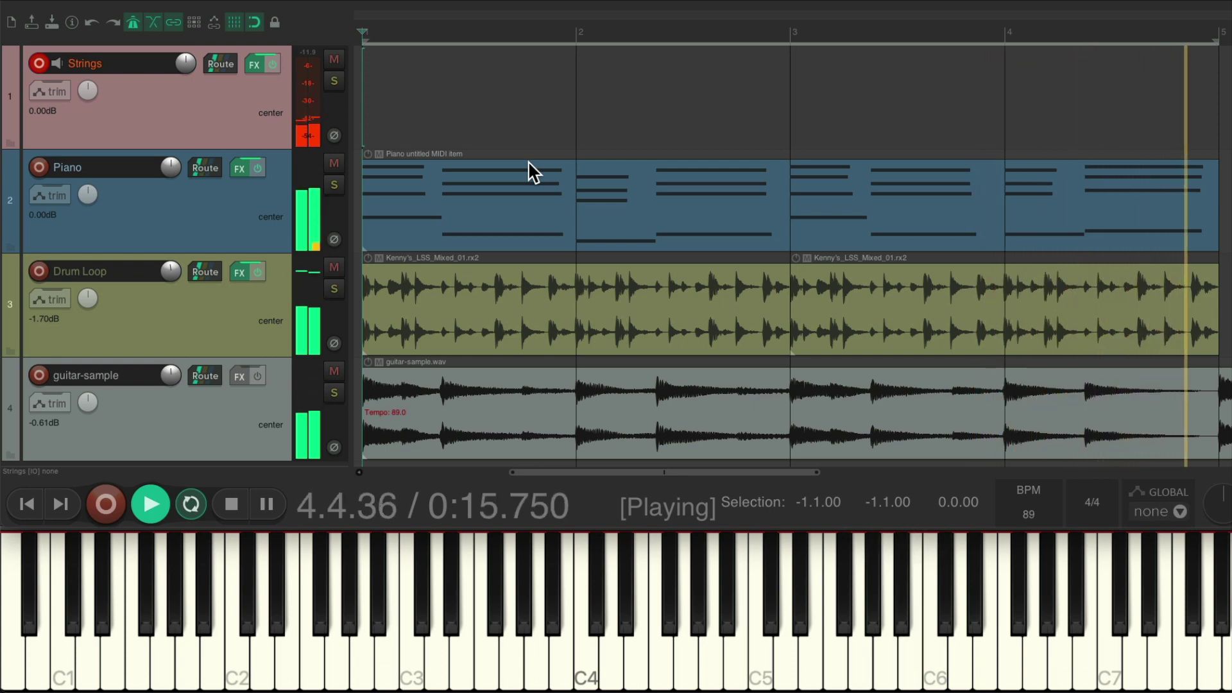
- Continue the string melody from C4 through A5 down to G4, A4, then stop playback
{"action": "key", "text": "q"}
{"action": "key", "text": "y"}
{"action": "key", "text": "q"}
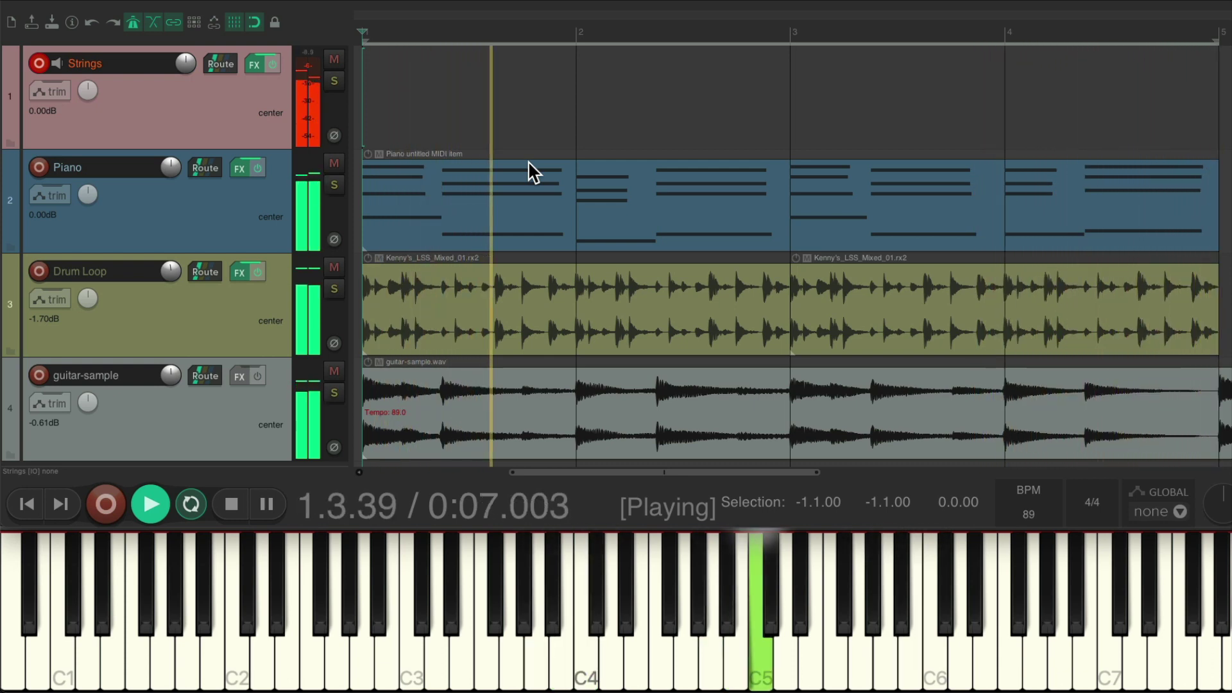
{"action": "key", "text": "e"}
{"action": "key", "text": "y"}
{"action": "key", "text": "t"}
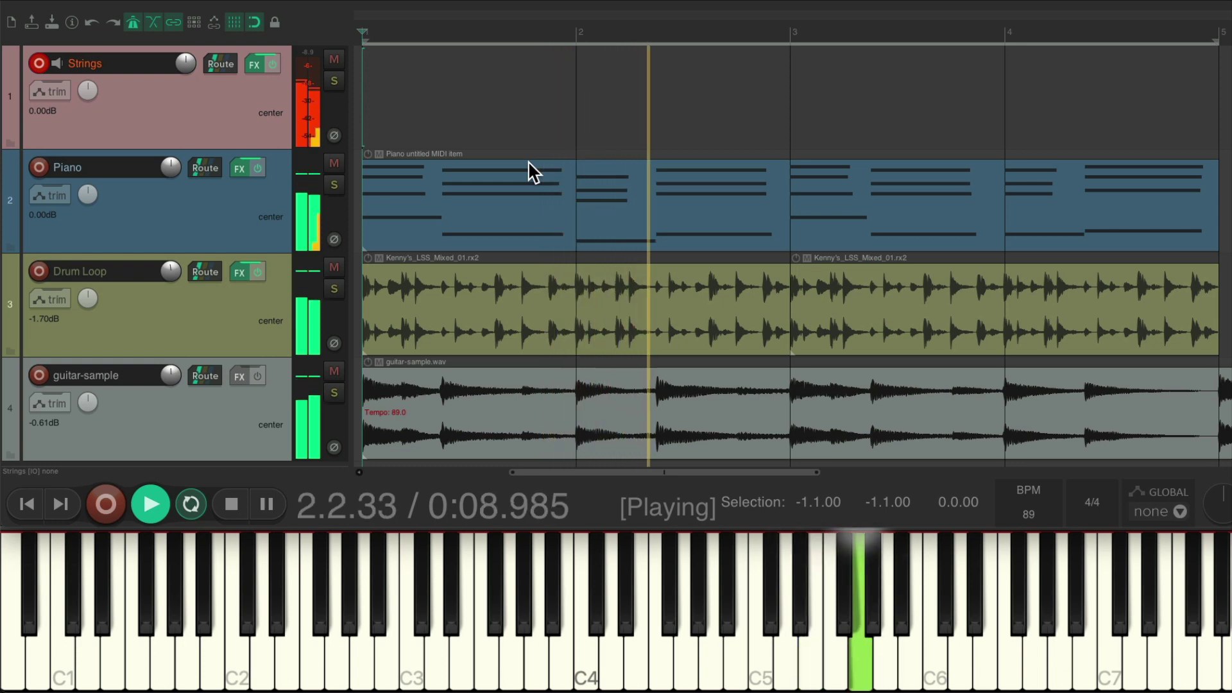
{"action": "key", "text": "e"}
{"action": "key", "text": "w"}
{"action": "key", "text": "q"}
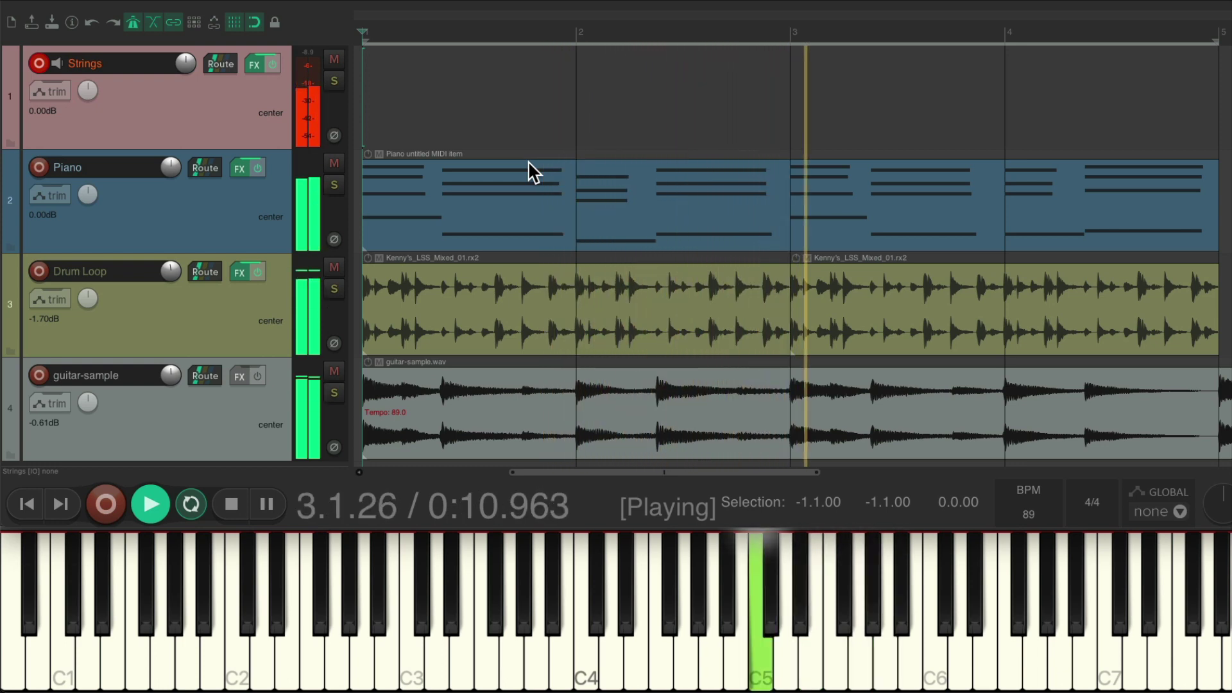
{"action": "key", "text": "w"}
{"action": "key", "text": "e"}
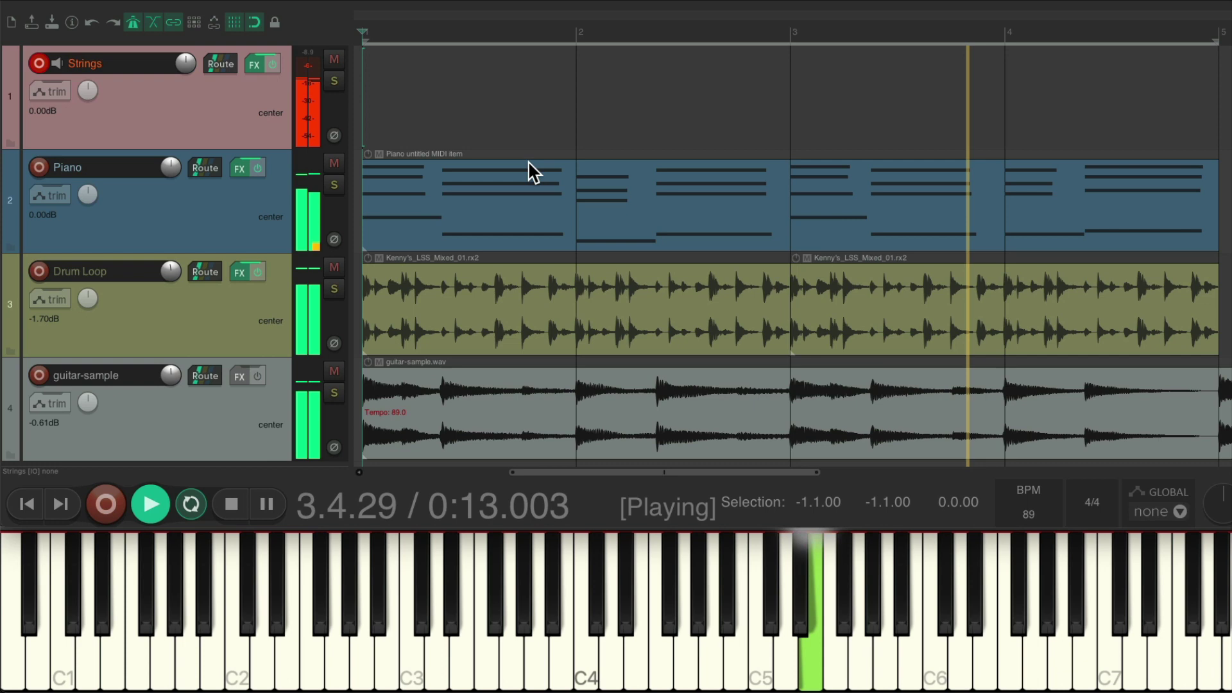
{"action": "key", "text": "b"}
{"action": "key", "text": "n"}
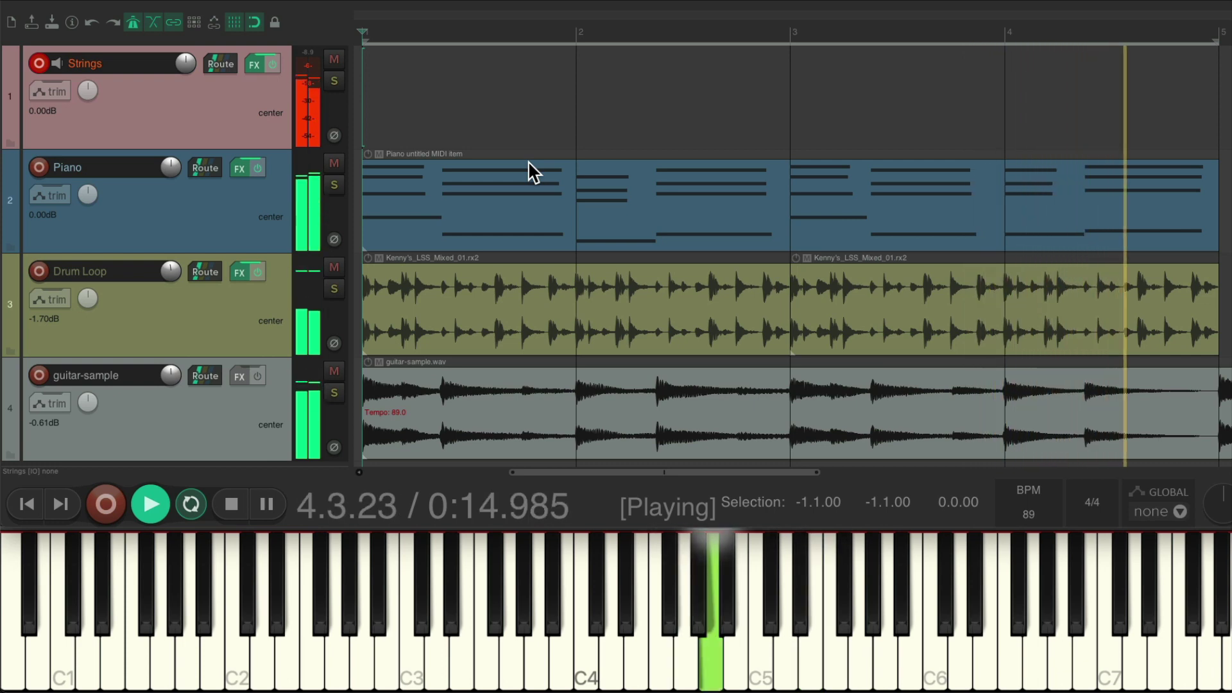
{"action": "key", "text": "space"}
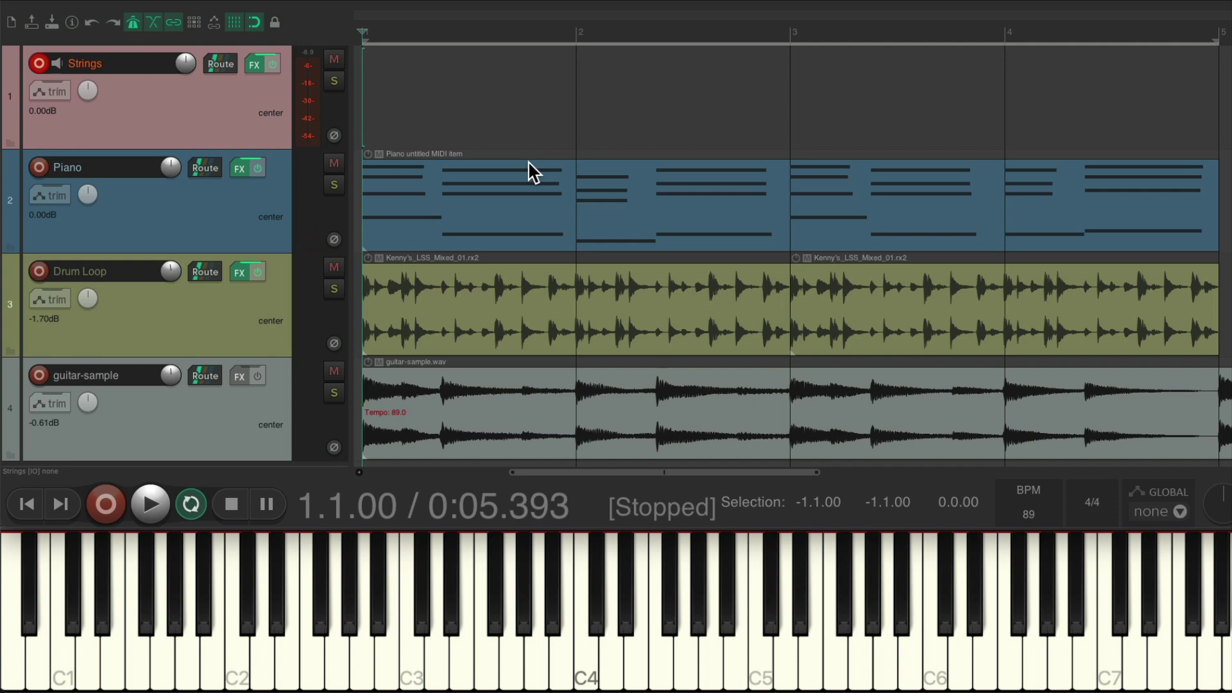
- Check guitar-sample.wav's key in the Media Explorer, then close it and replay the arrangement
{"action": "key", "text": "super+alt+x"}
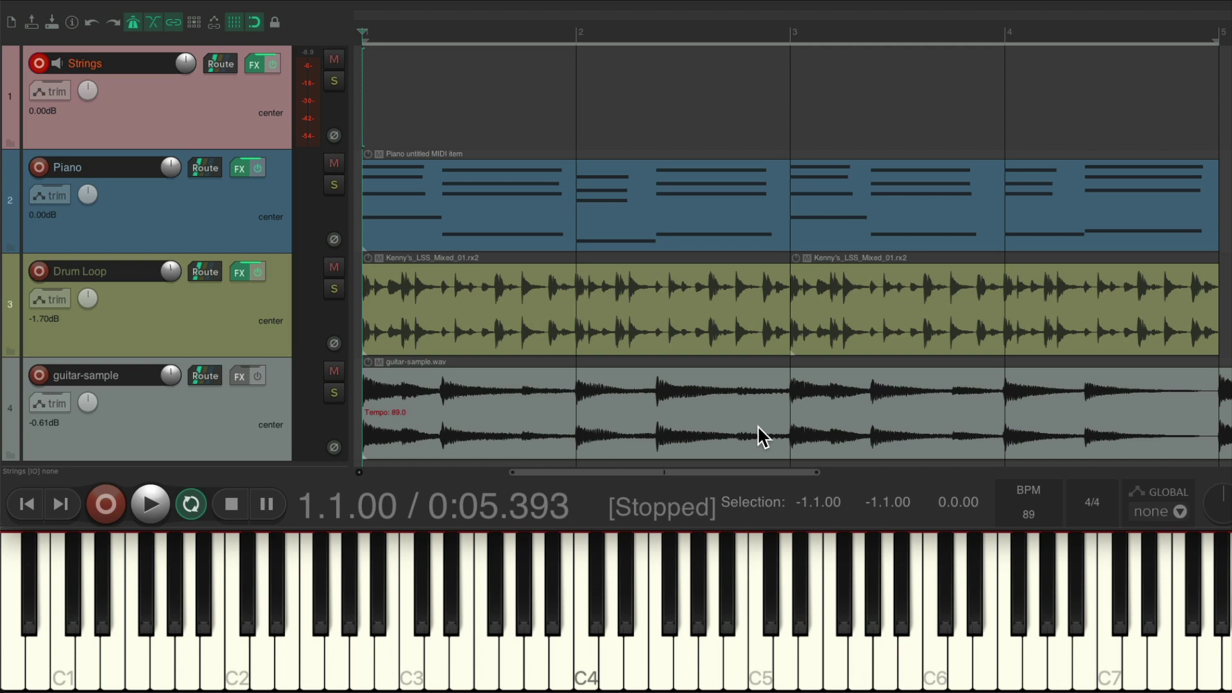
{"action": "key", "text": "space"}
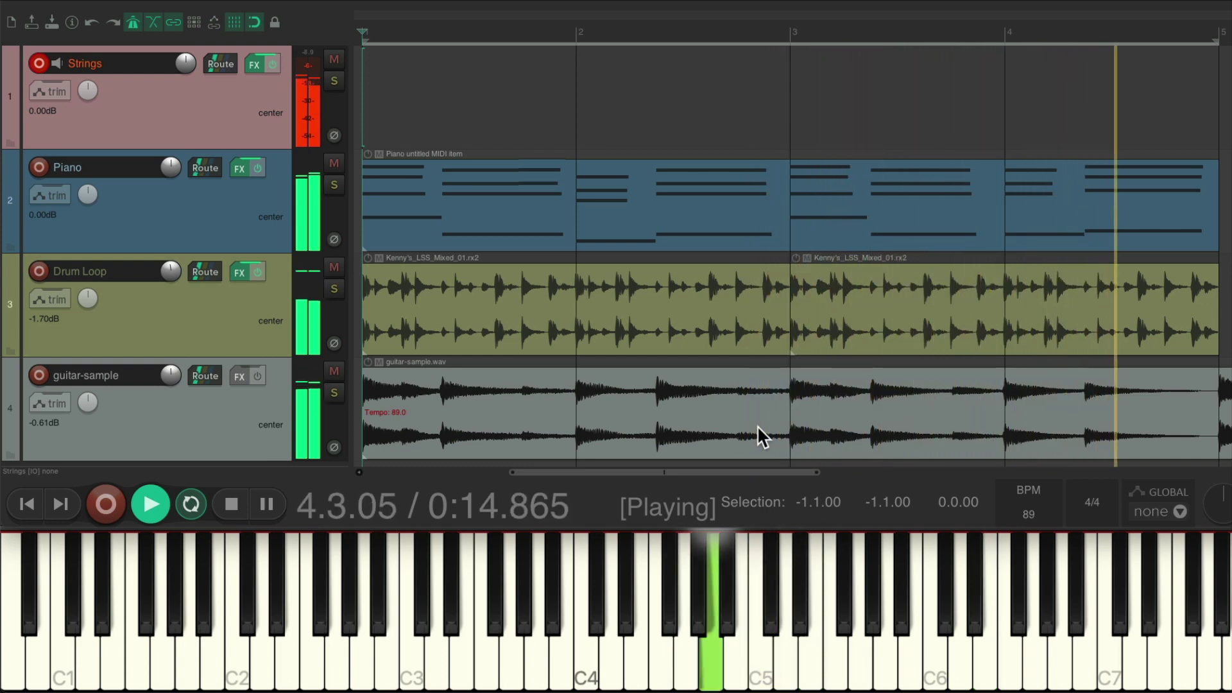
- Stop the four-track arrangement's playback, returning to 1.1.00
{"action": "key", "text": "space"}
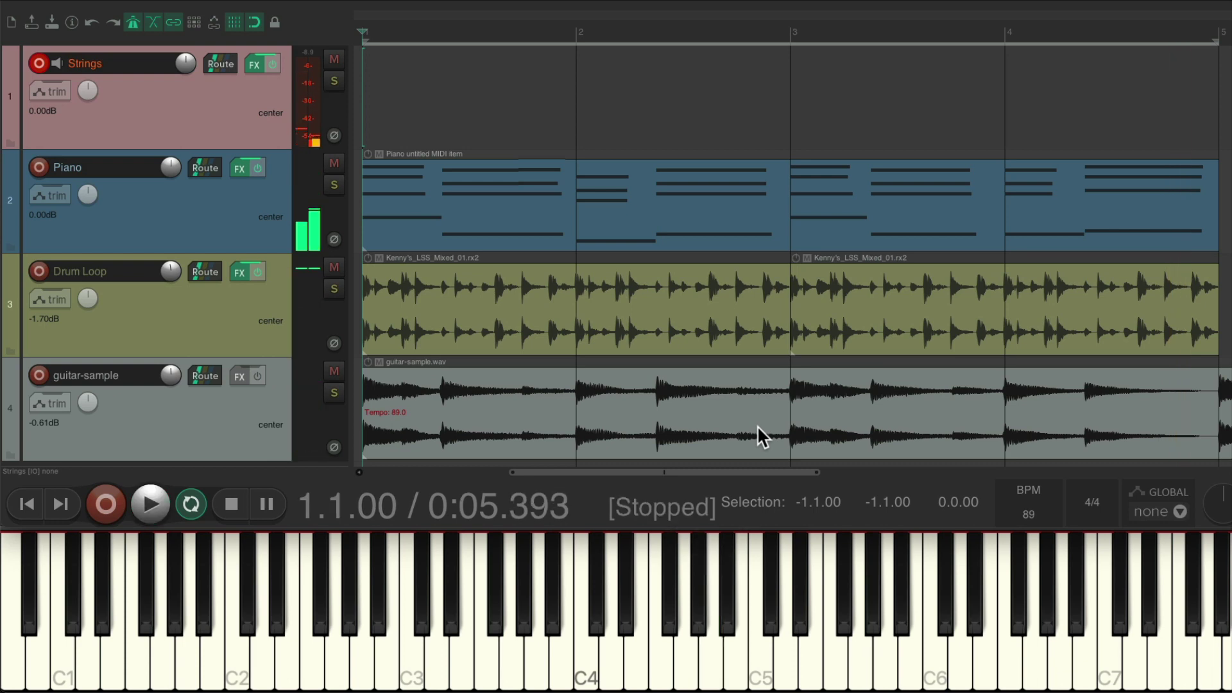